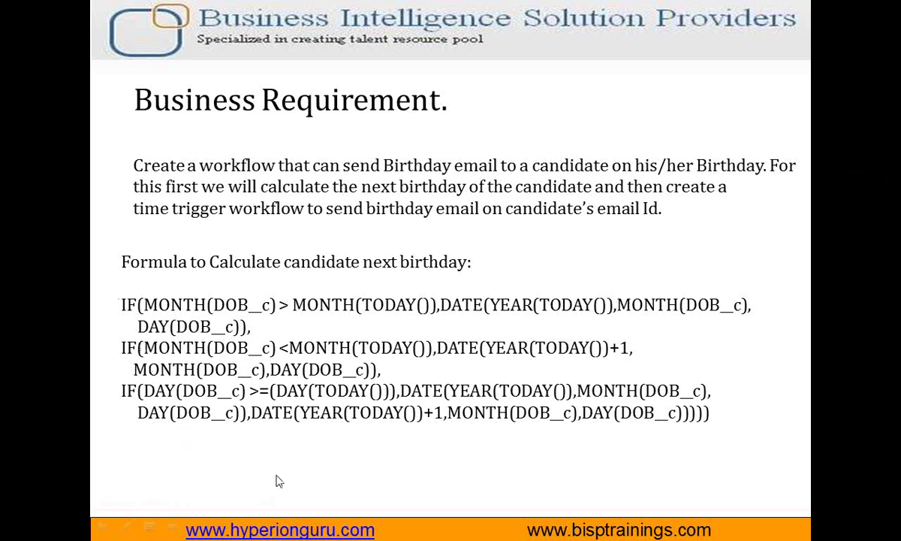
Switch to Salesforce in the browser and open the first recent candidate's record to examine the DOB and candidate number.
{"action": "key", "text": "alt+Tab"}
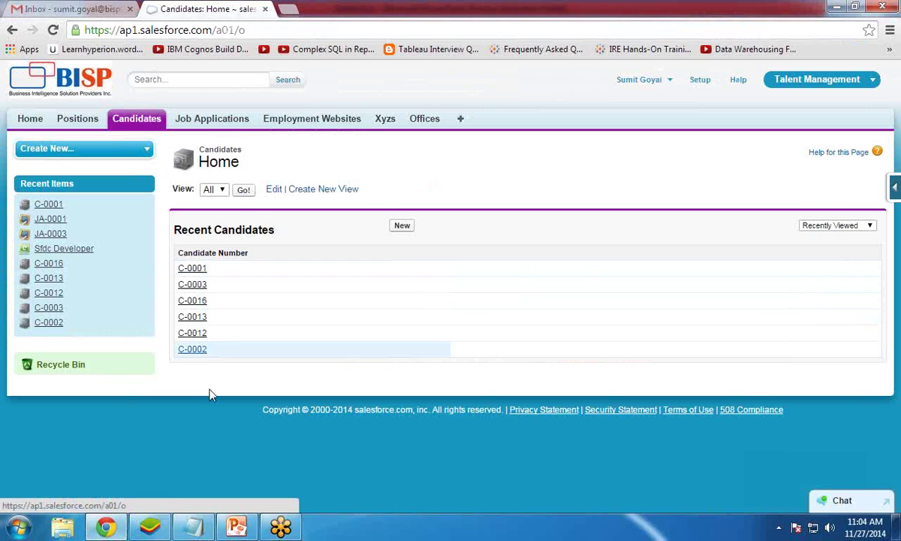
{"action": "left_click", "coordinate": [195, 270]}
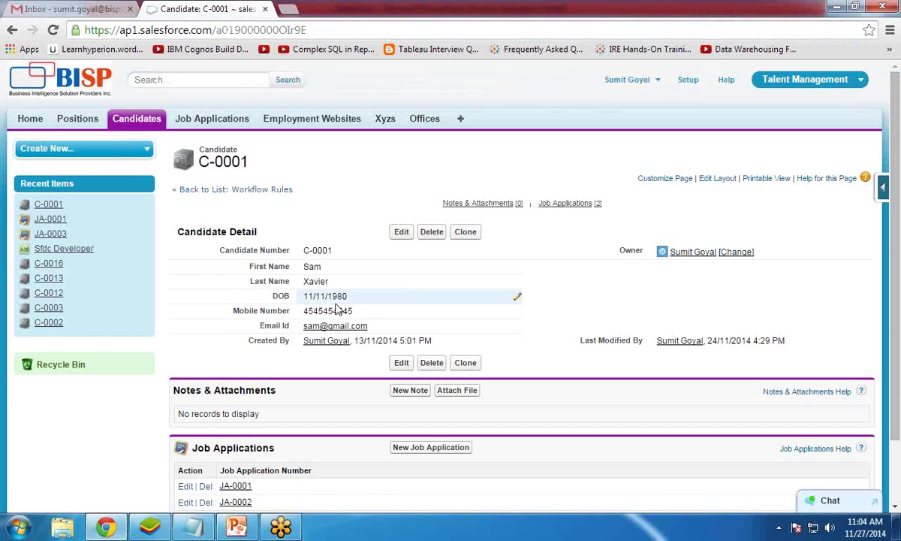
{"action": "double_click", "coordinate": [337, 308]}
{"action": "left_click_drag", "start_coordinate": [303, 296], "coordinate": [345, 296]}
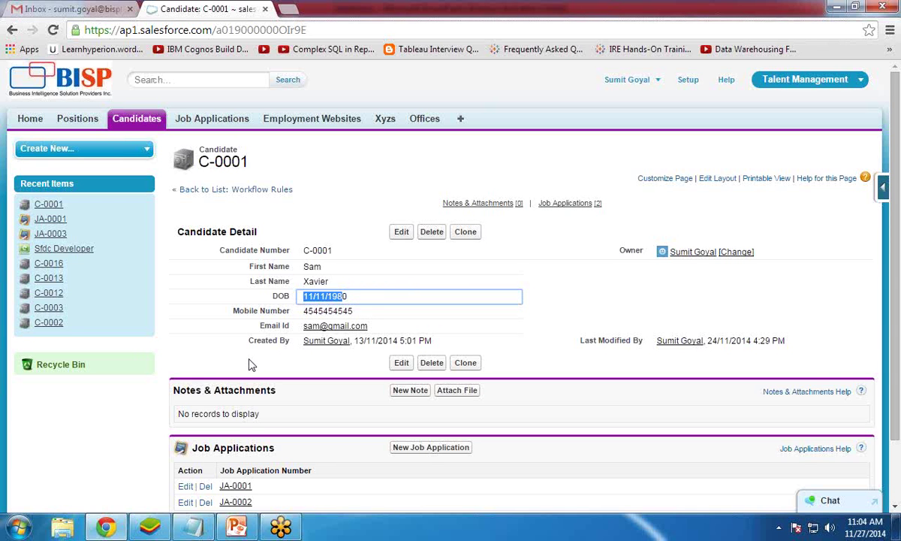
{"action": "left_click_drag", "start_coordinate": [304, 250], "coordinate": [336, 252]}
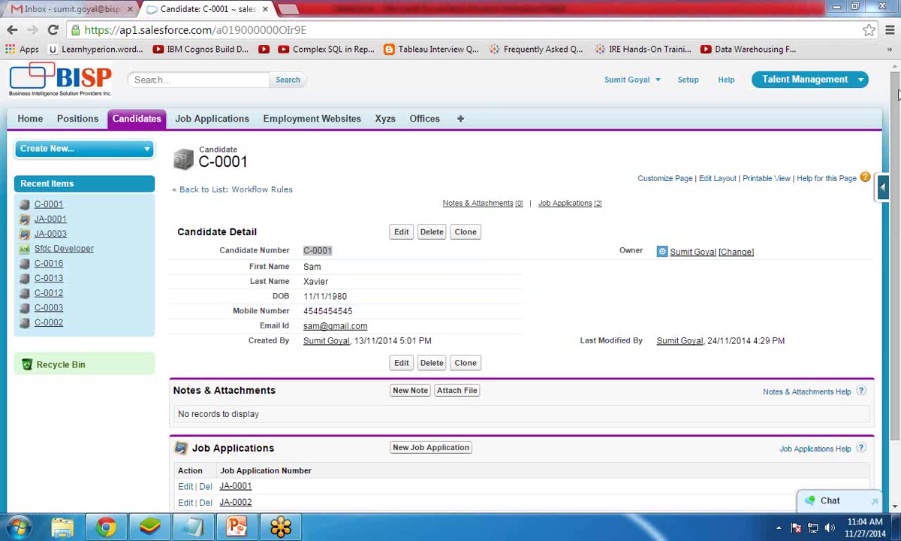
Start a new custom field on the Candidate object with the Formula data type.
{"action": "left_click", "coordinate": [883, 187]}
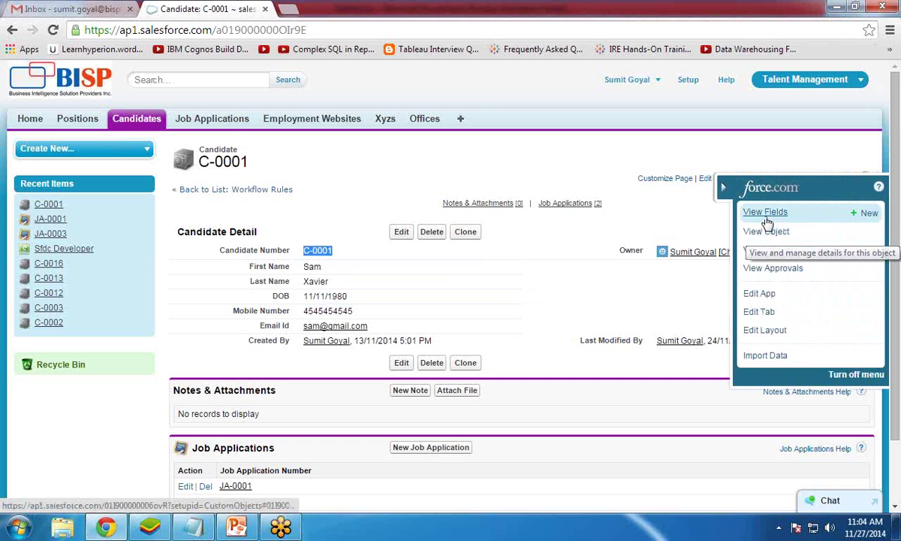
{"action": "left_click", "coordinate": [867, 214]}
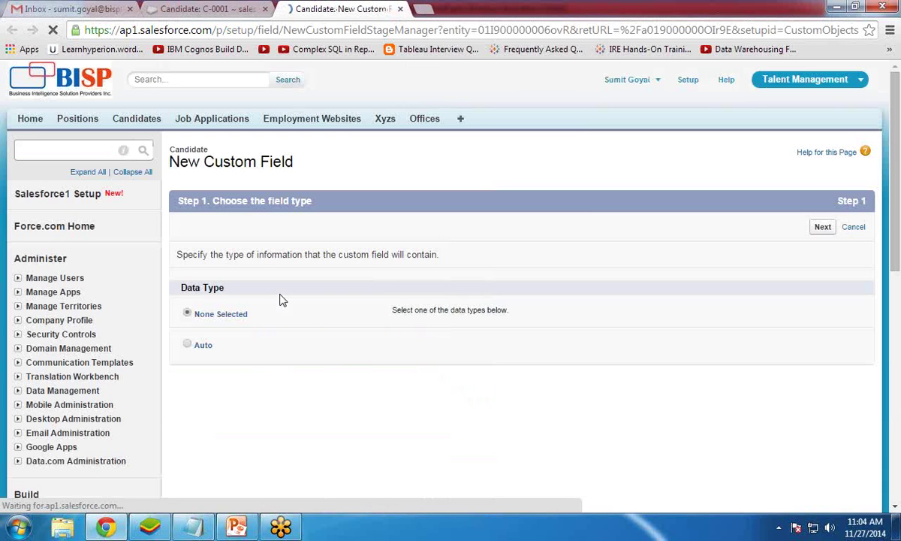
{"action": "scroll", "coordinate": [180, 285], "scroll_direction": "down", "scroll_amount": 2}
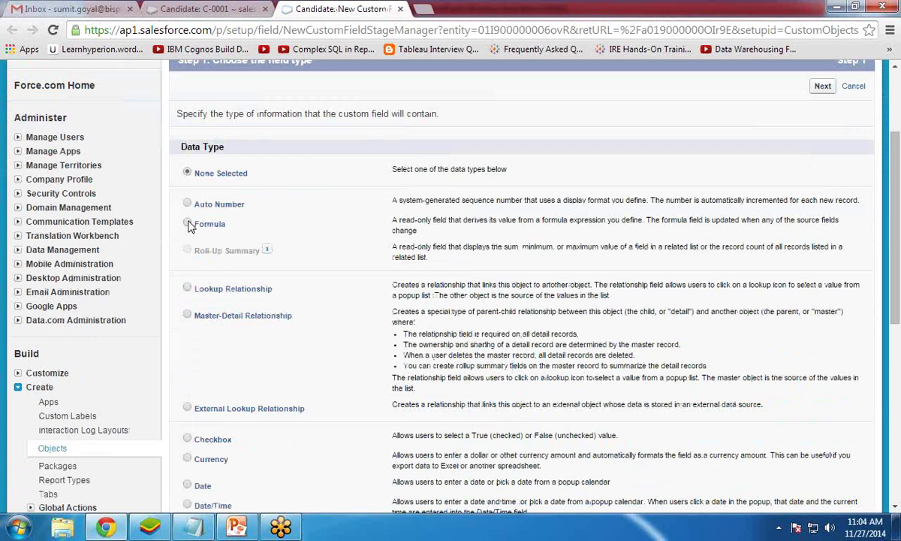
{"action": "left_click", "coordinate": [188, 224]}
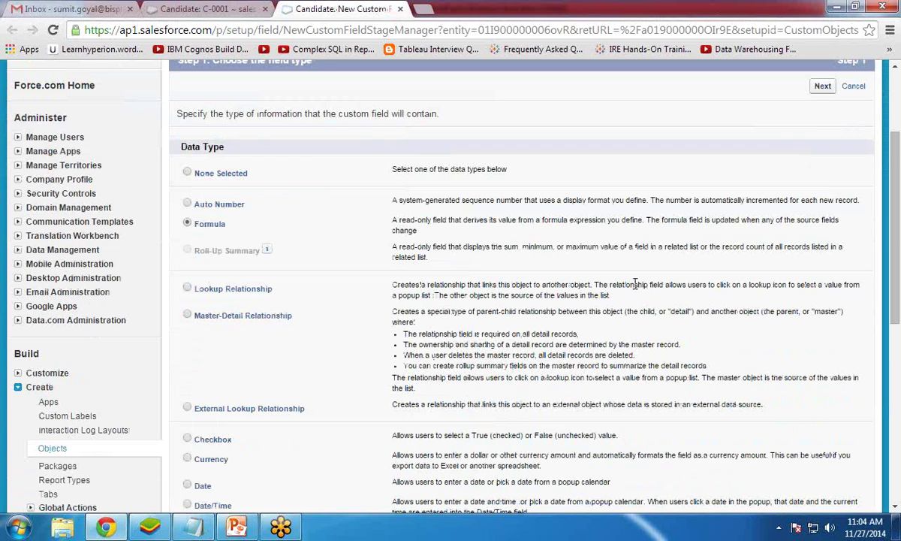
{"action": "left_click", "coordinate": [824, 88]}
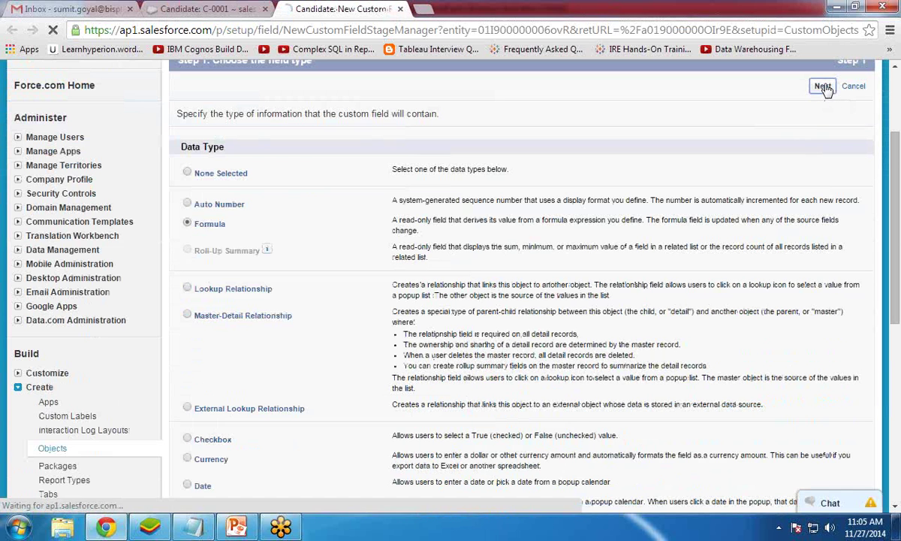
Label the field Next Birthday with the field name Next_Birthday and set the formula return type to Date.
{"action": "left_click", "coordinate": [344, 258]}
{"action": "type", "text": "Next"}
{"action": "key", "text": "Tab"}
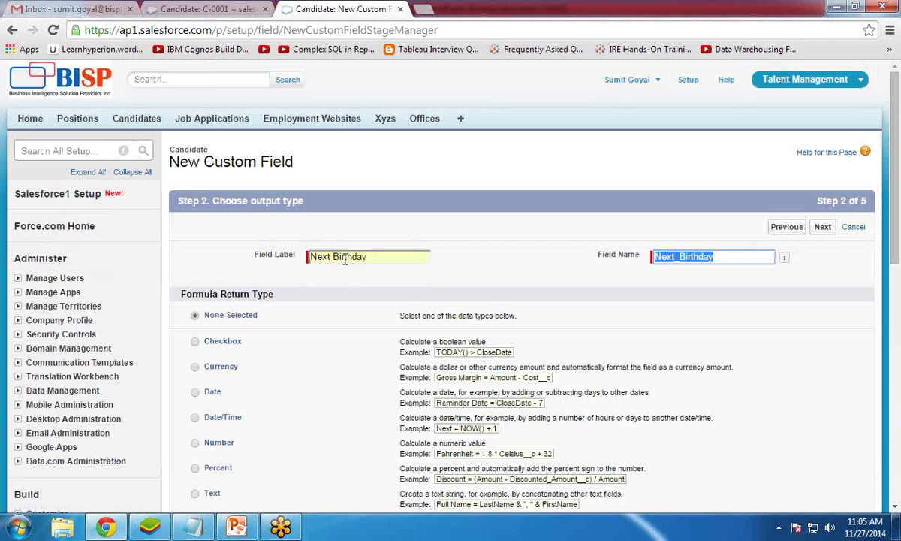
{"action": "key", "text": "Tab"}
{"action": "scroll", "coordinate": [213, 253], "scroll_direction": "down", "scroll_amount": 2}
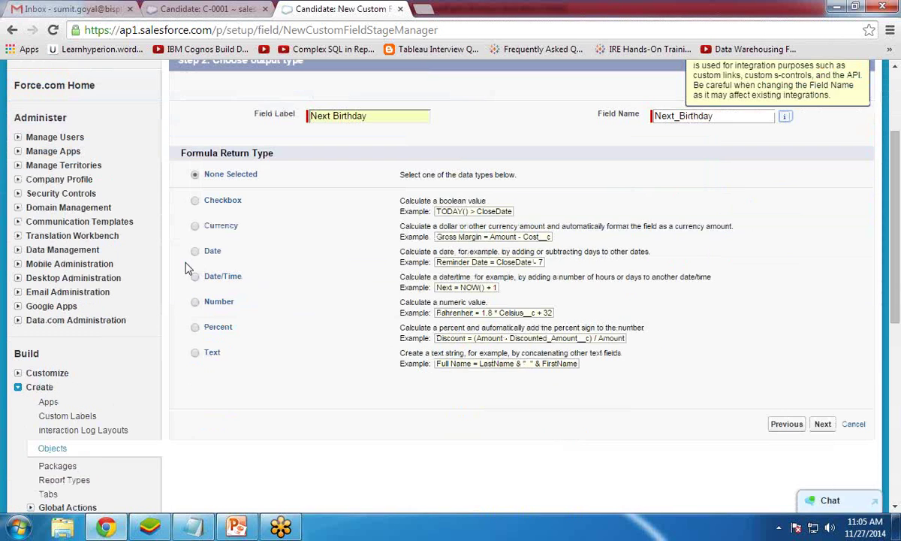
{"action": "left_click", "coordinate": [195, 252]}
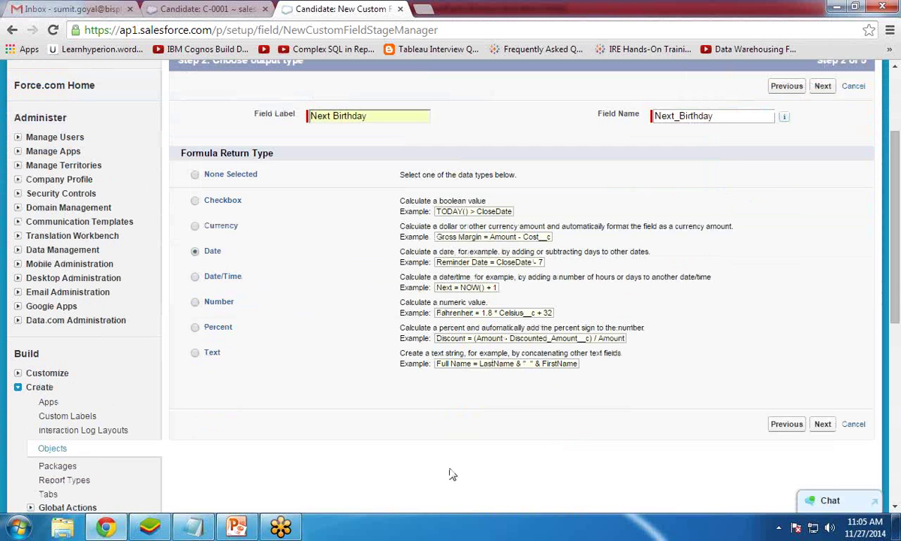
{"action": "left_click", "coordinate": [823, 425]}
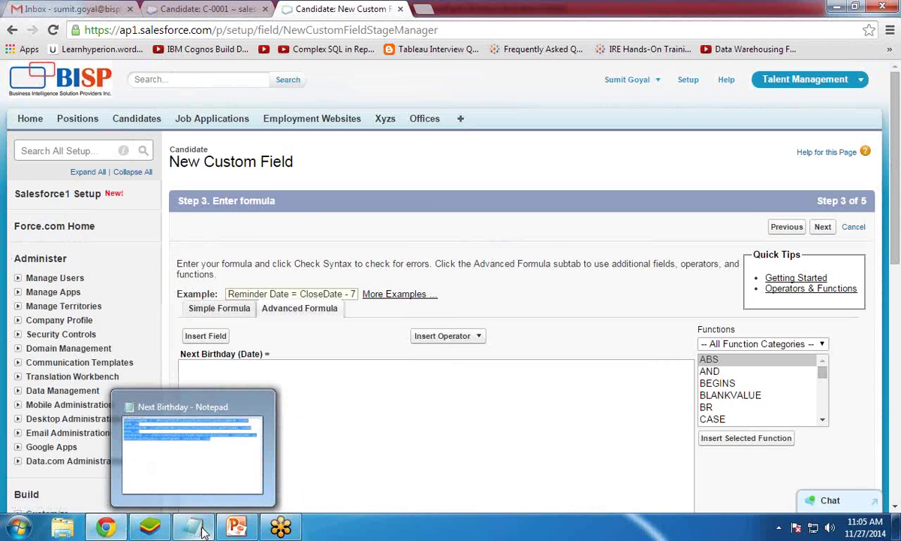
Enter the Next Birthday formula from the Notepad file, using nested IFs that compare the month and day of DOB__c with TODAY().
{"action": "key", "text": "alt+Tab"}
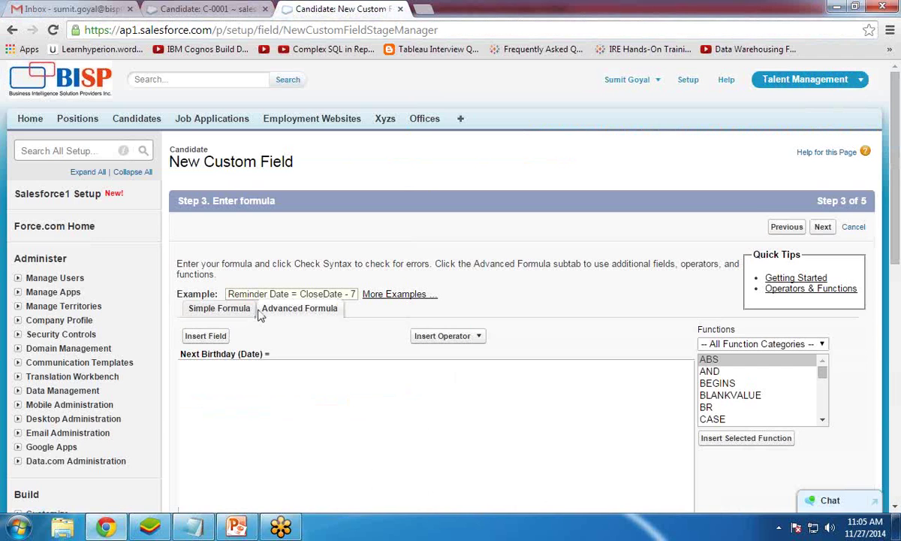
{"action": "type", "text": "IF(MONTH(DOB__c) > MONTH(TODAY()),DATE(YEAR(TODAY()),MONTH(DOB__c),DAY(DOB__c)), IF(MONTH(DOB__c) <MONTH(TODAY()),DATE(YEAR(TODAY())+1,MONTH(DOB__c),DAY(DOB__c)), IF(DAY(DOB__c) >=(DAY(TODAY())),DATE(YEAR(TODAY()),MONTH(DOB__c),DAY(DOB__c)), DATE(YEAR(TODAY())+1,MONTH(DOB__c),DAY(DOB__c)))))"}
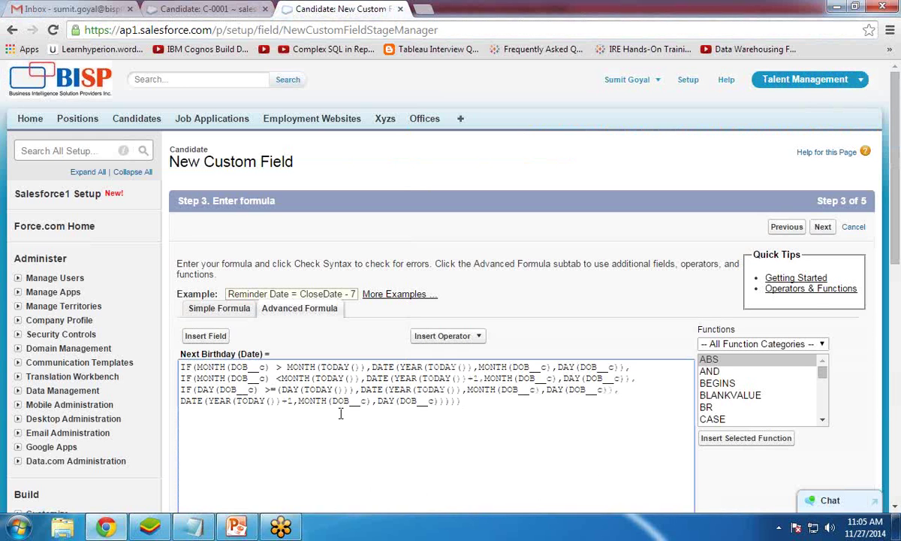
Look up the DOB field's API name in the Candidate object's custom fields and compare it with DOB__c in the formula.
{"action": "left_click_drag", "start_coordinate": [229, 367], "coordinate": [268, 368]}
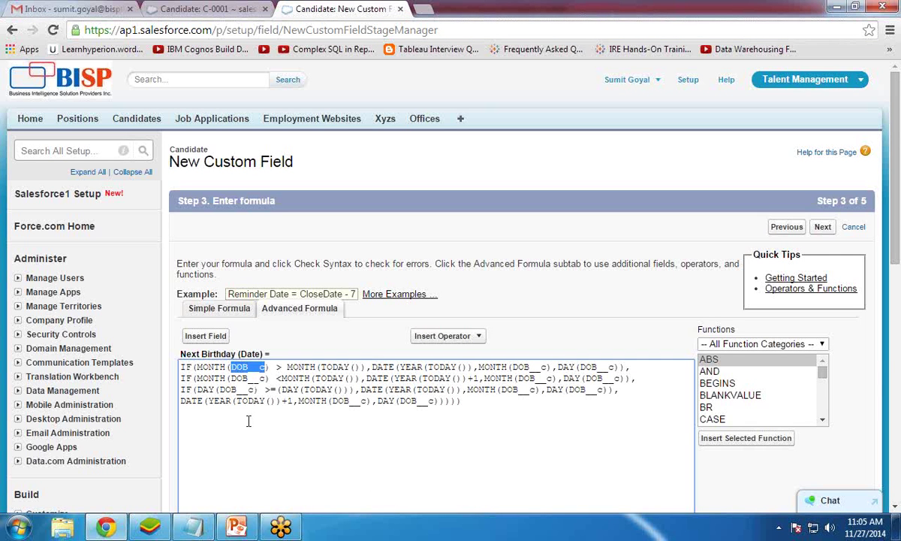
{"action": "left_click", "coordinate": [212, 6]}
{"action": "left_click", "coordinate": [770, 234]}
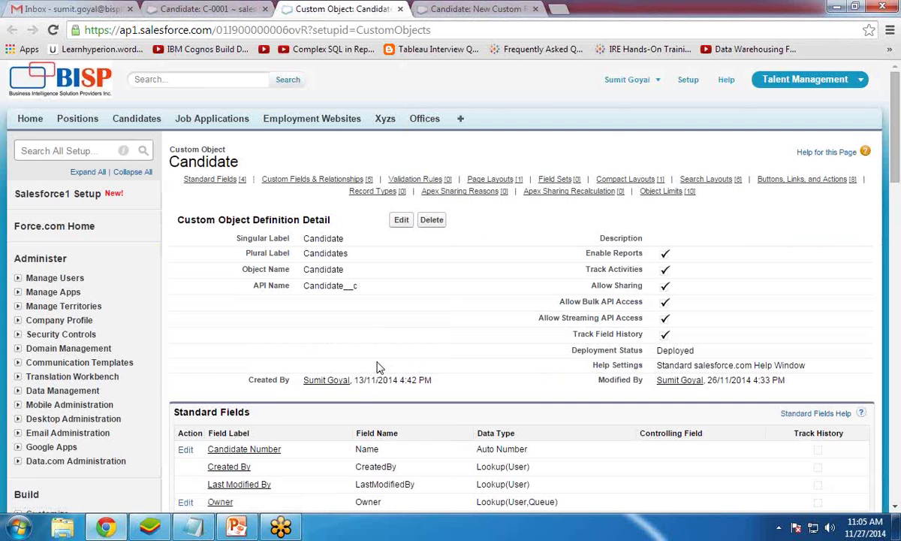
{"action": "scroll", "coordinate": [377, 362], "scroll_direction": "down", "scroll_amount": 4}
{"action": "double_click", "coordinate": [316, 364]}
{"action": "key", "text": "ctrl+Tab"}
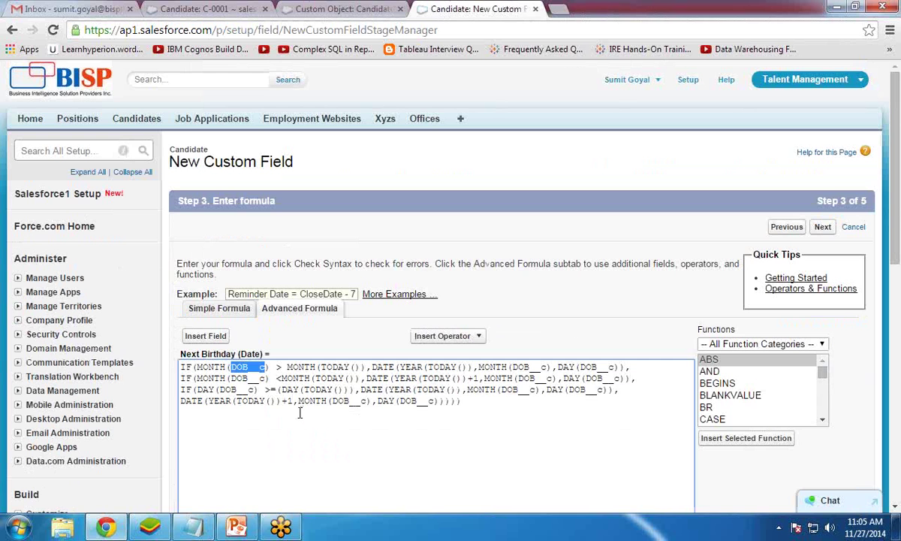
Check the syntax of the Next Birthday formula.
{"action": "scroll", "coordinate": [234, 368], "scroll_direction": "down", "scroll_amount": 4}
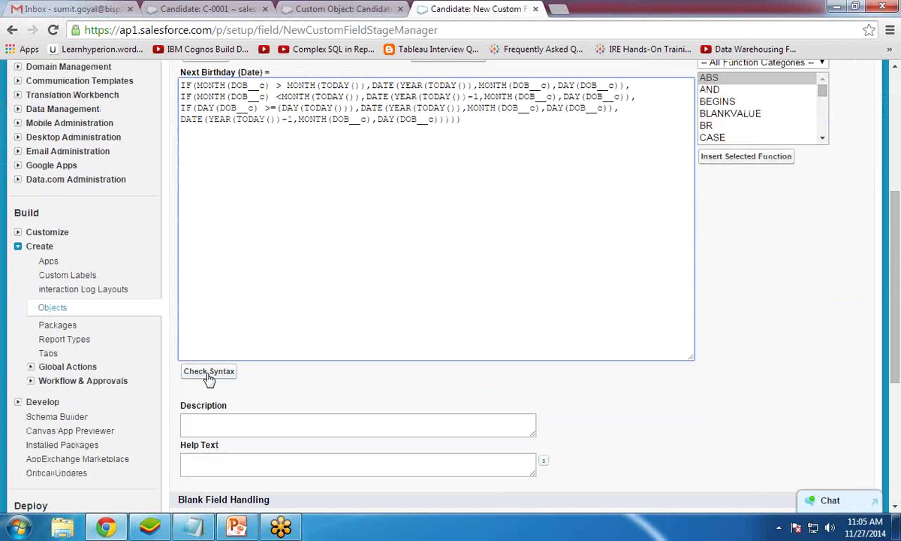
{"action": "left_click", "coordinate": [209, 373]}
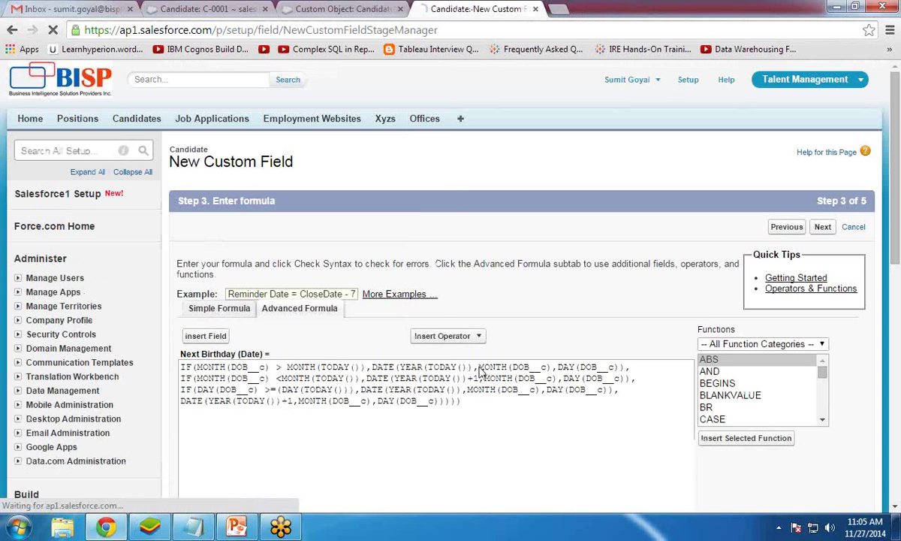
{"action": "scroll", "coordinate": [480, 366], "scroll_direction": "down", "scroll_amount": 2}
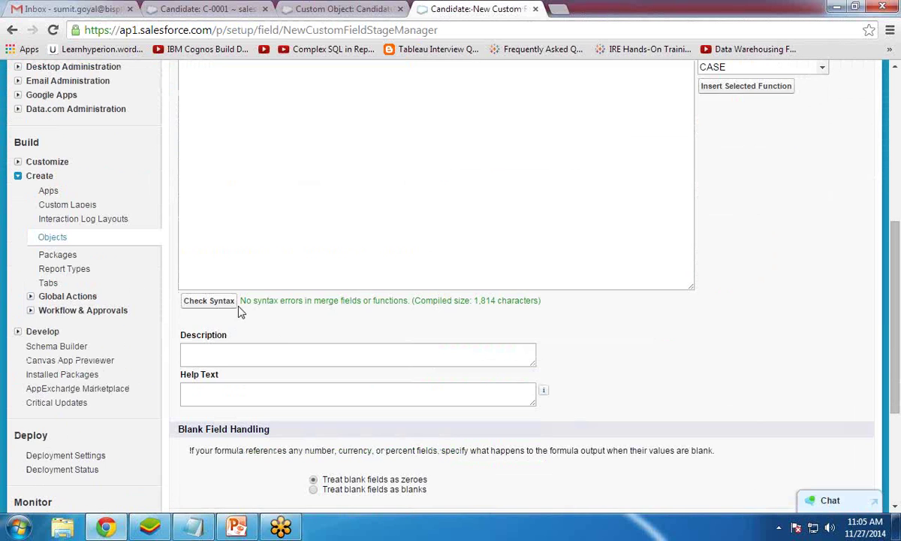
Accept the default field-level security, add Next Birthday to the Candidate Layout and save the field.
{"action": "scroll", "coordinate": [569, 312], "scroll_direction": "down", "scroll_amount": 3}
{"action": "left_click", "coordinate": [832, 321]}
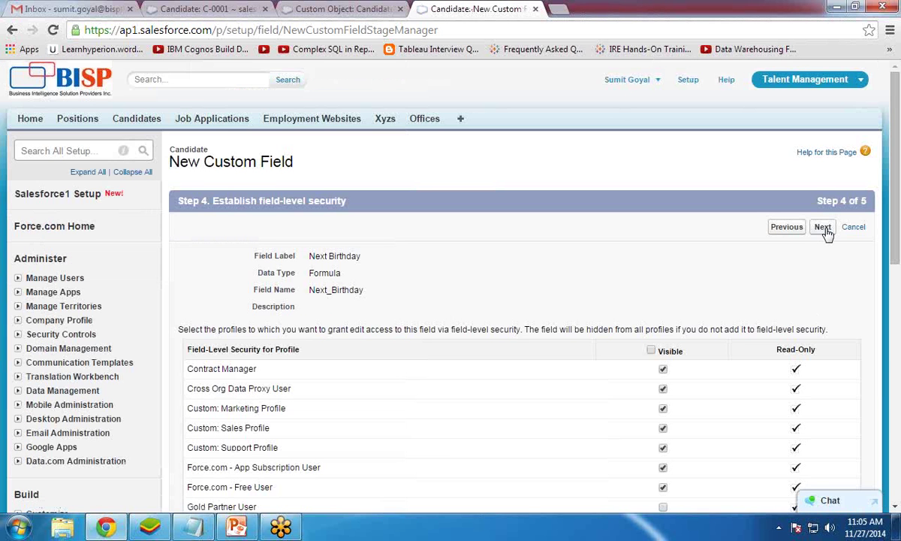
{"action": "left_click", "coordinate": [824, 227]}
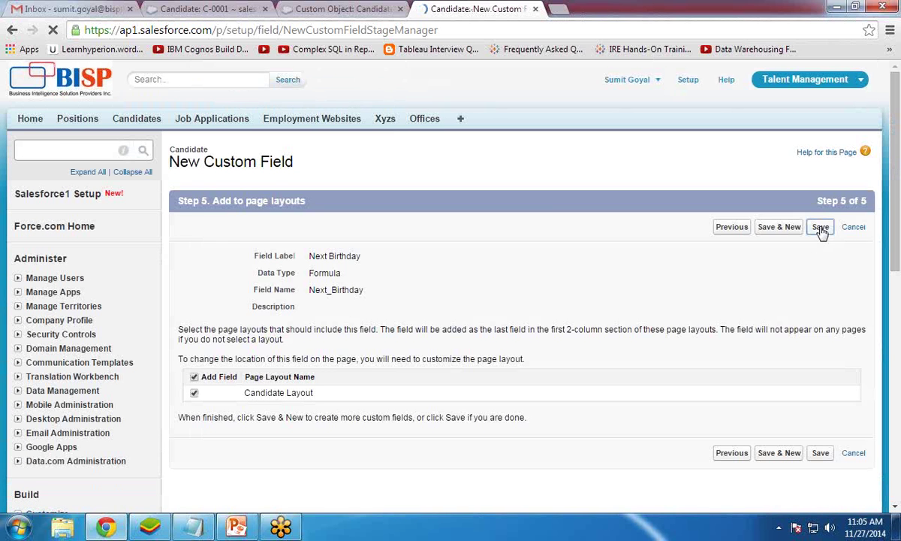
{"action": "left_click", "coordinate": [820, 229]}
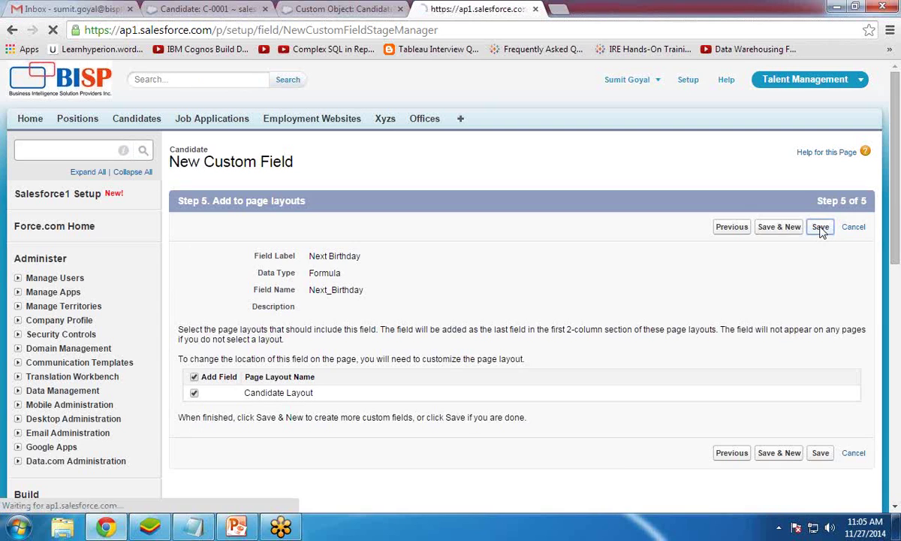
Review the new field in the Candidate object's custom fields, and examine Next Birthday on the first recent candidate's record.
{"action": "scroll", "coordinate": [426, 314], "scroll_direction": "down", "scroll_amount": 5}
{"action": "left_click_drag", "start_coordinate": [457, 311], "coordinate": [366, 313]}
{"action": "left_click", "coordinate": [194, 8]}
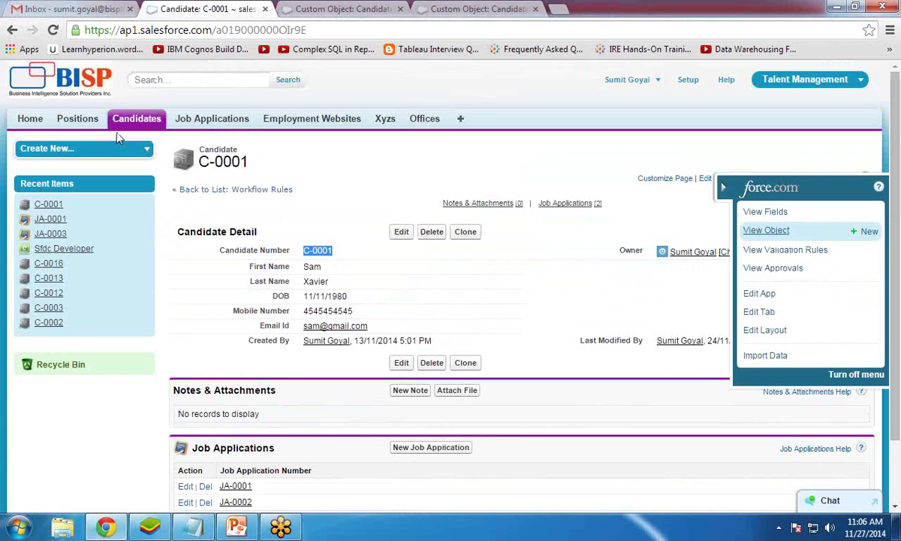
{"action": "left_click", "coordinate": [135, 119]}
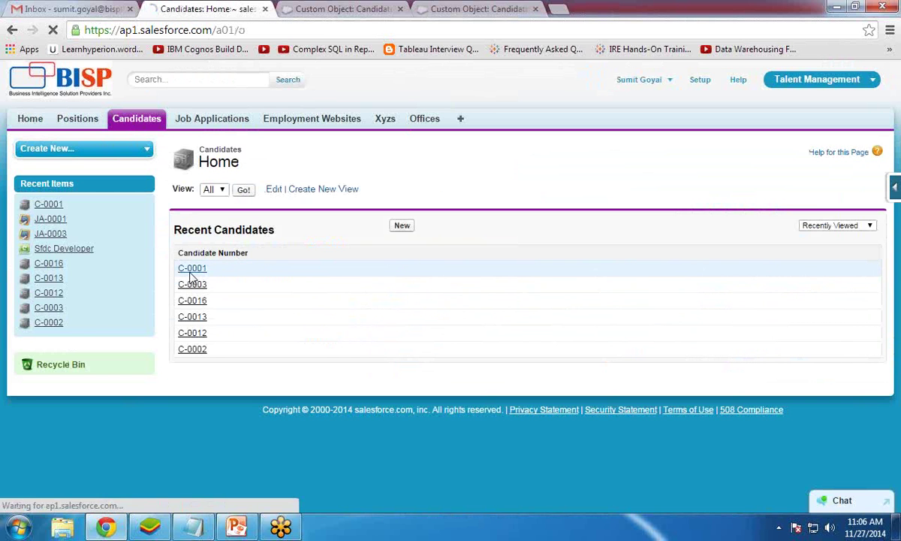
{"action": "left_click", "coordinate": [188, 269]}
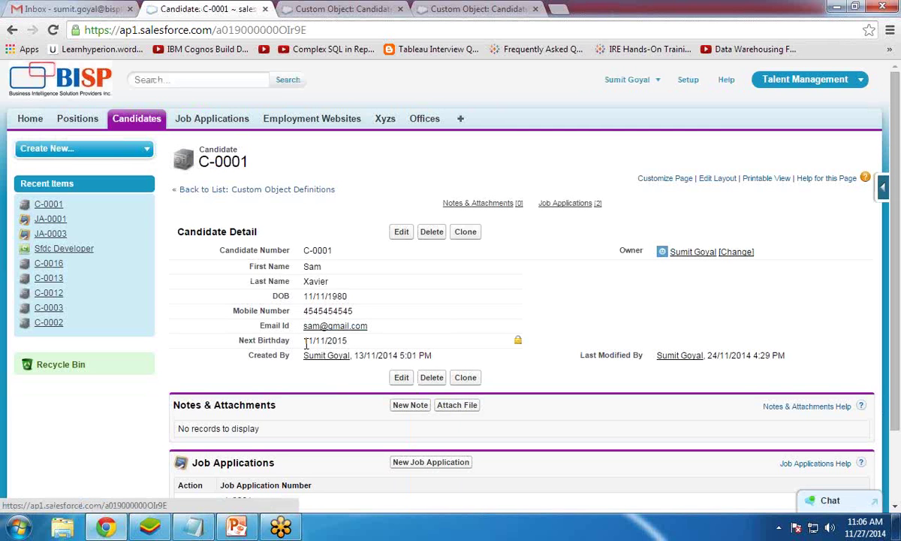
{"action": "left_click_drag", "start_coordinate": [304, 340], "coordinate": [349, 342]}
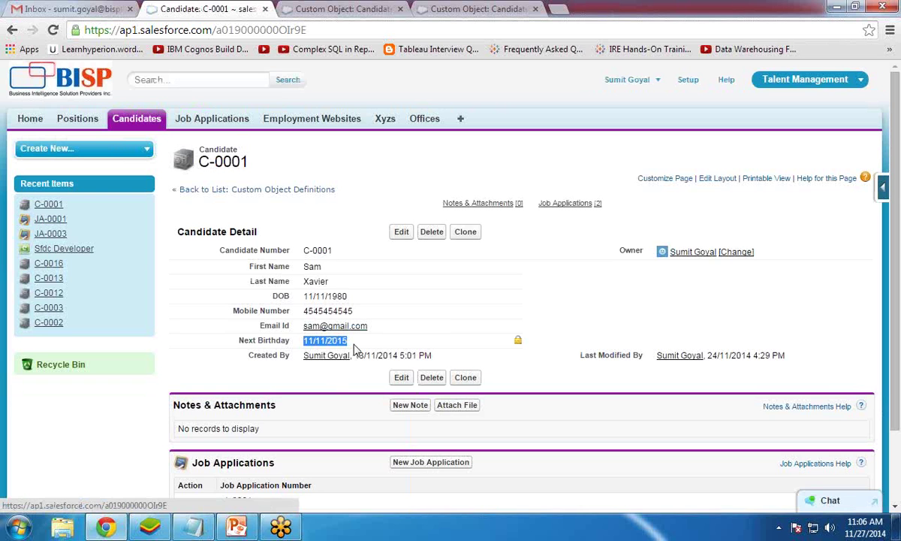
{"action": "left_click", "coordinate": [308, 353]}
{"action": "left_click_drag", "start_coordinate": [302, 340], "coordinate": [362, 345]}
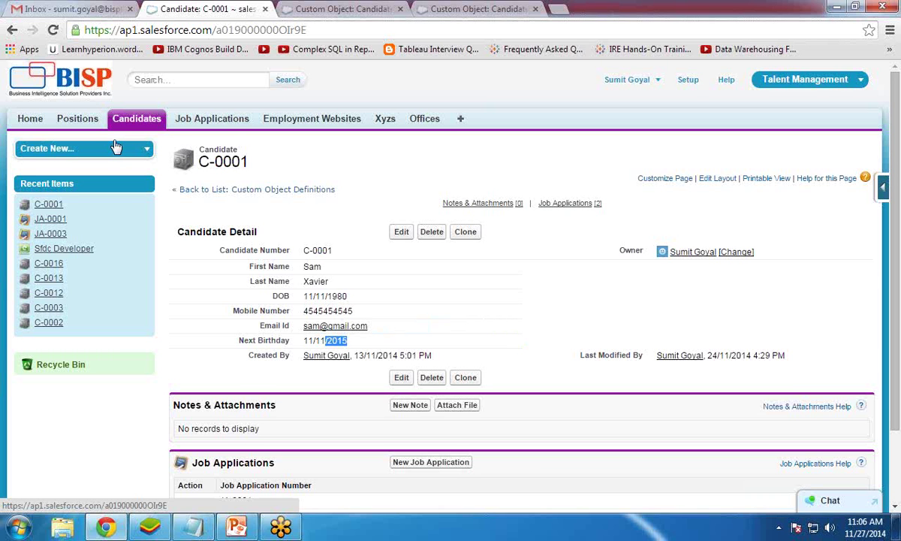
Open the Email Templates list under Communication Templates in Setup.
{"action": "left_click", "coordinate": [686, 81]}
{"action": "scroll", "coordinate": [23, 451], "scroll_direction": "down", "scroll_amount": 3}
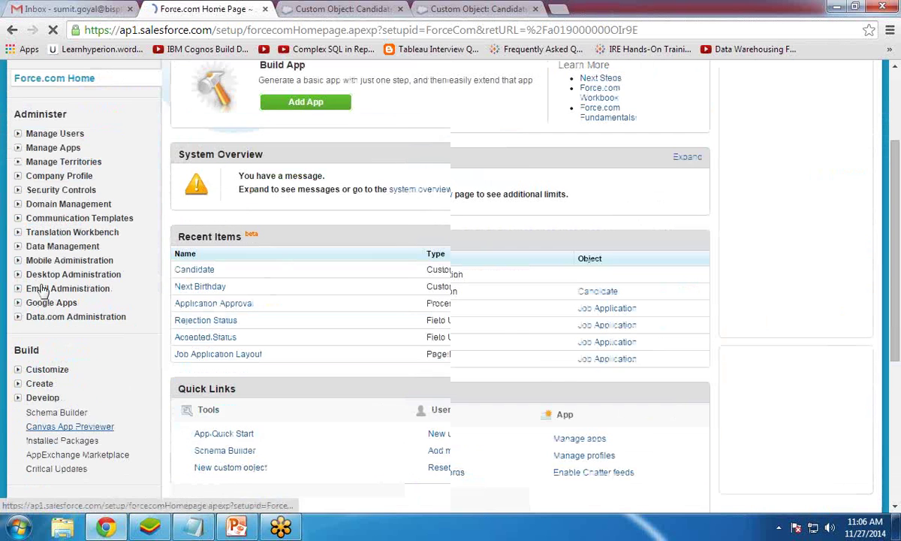
{"action": "left_click", "coordinate": [21, 218]}
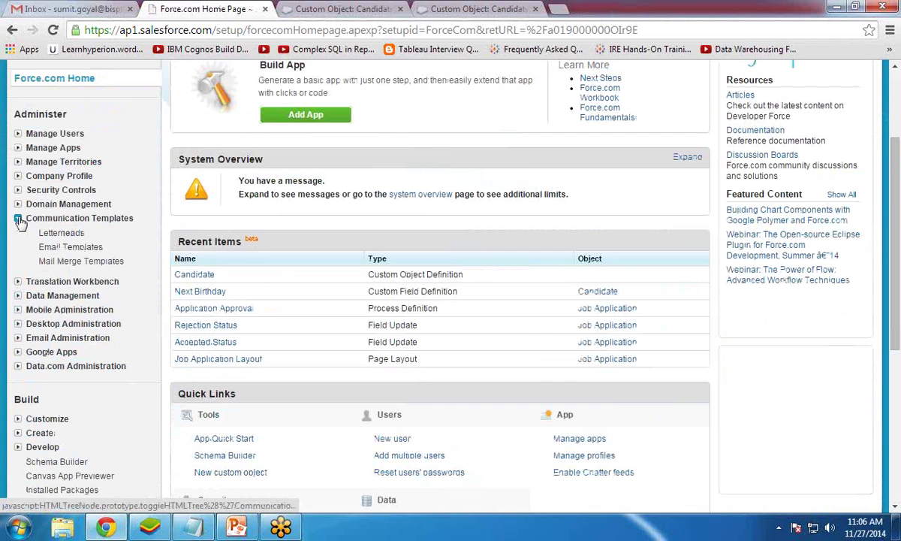
{"action": "left_click", "coordinate": [74, 249]}
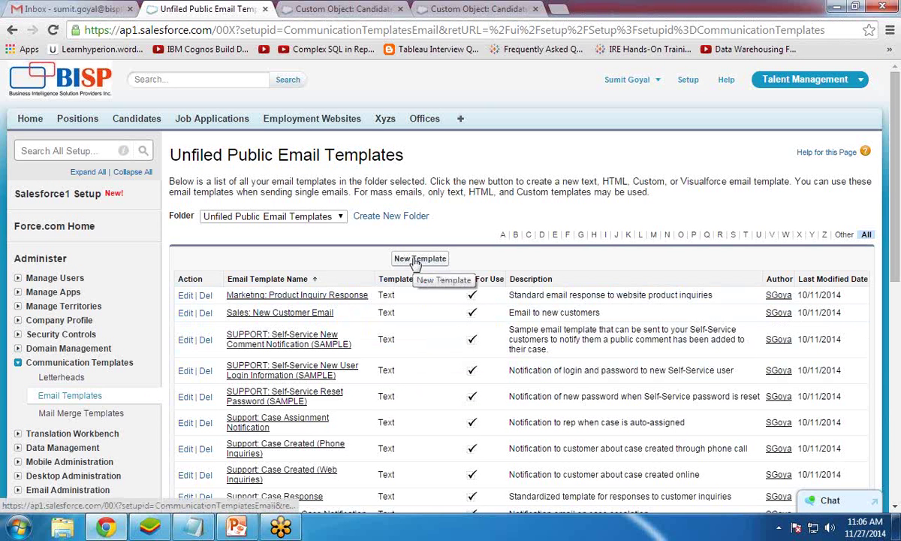
Start a new email template of type HTML (using Letterhead) and make it available for use.
{"action": "left_click", "coordinate": [417, 260]}
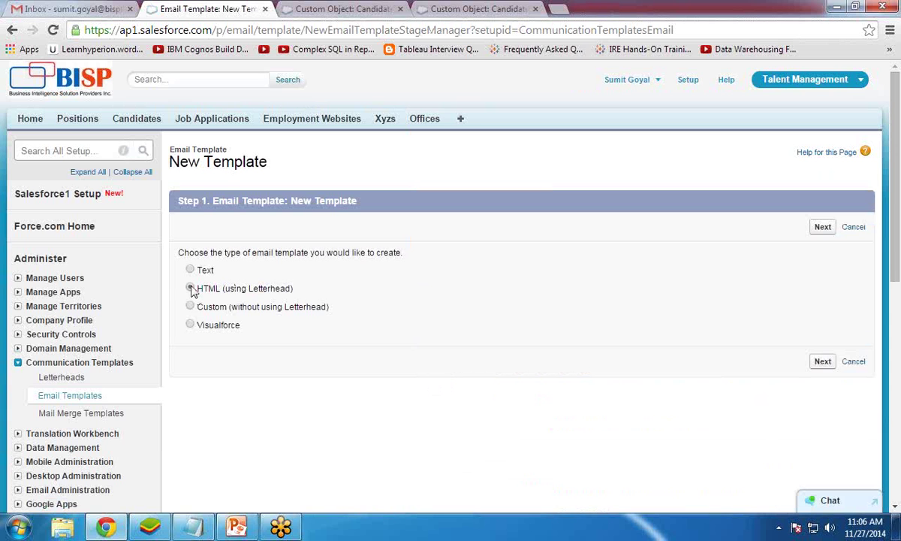
{"action": "left_click", "coordinate": [191, 289]}
{"action": "left_click", "coordinate": [822, 362]}
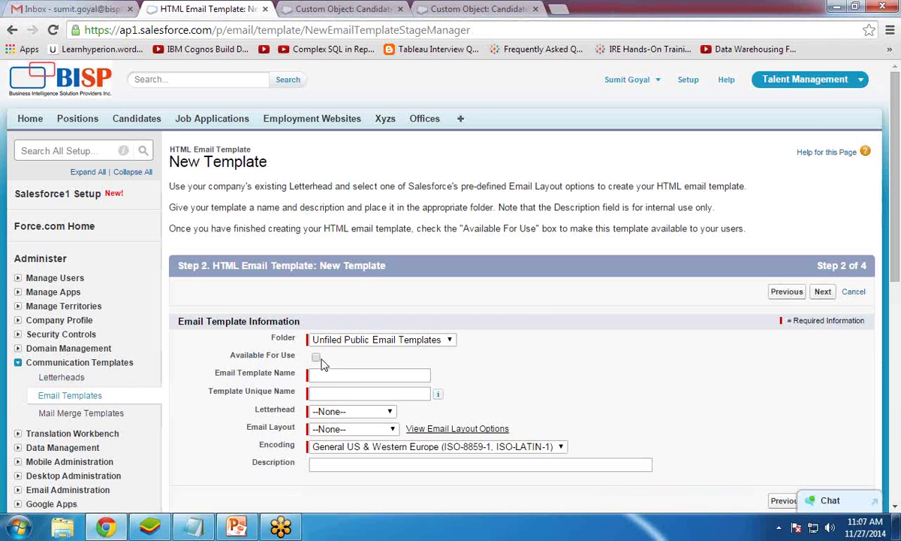
{"action": "scroll", "coordinate": [444, 320], "scroll_direction": "down", "scroll_amount": 2}
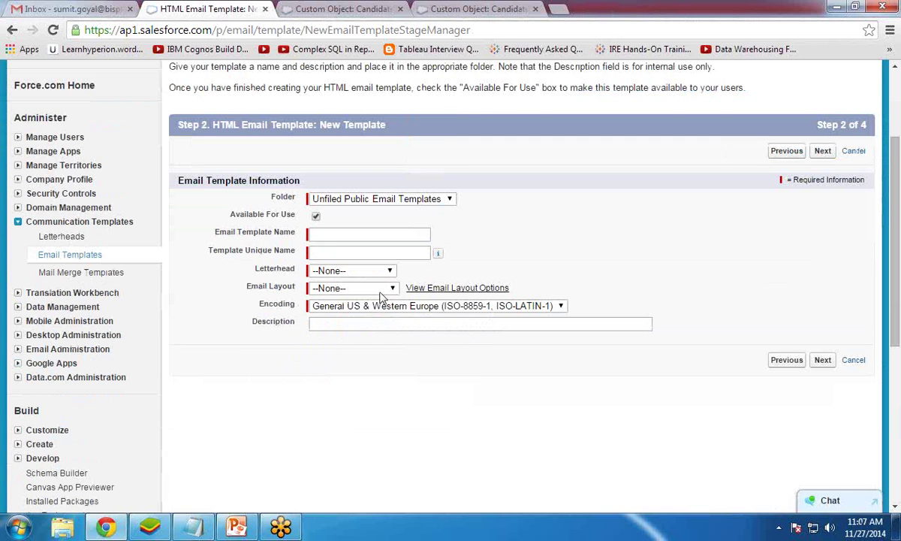
Name the email template Birthday Email Template, with the unique name Birthday_Email_Template.
{"action": "left_click", "coordinate": [344, 234]}
{"action": "type", "text": "Birt"}
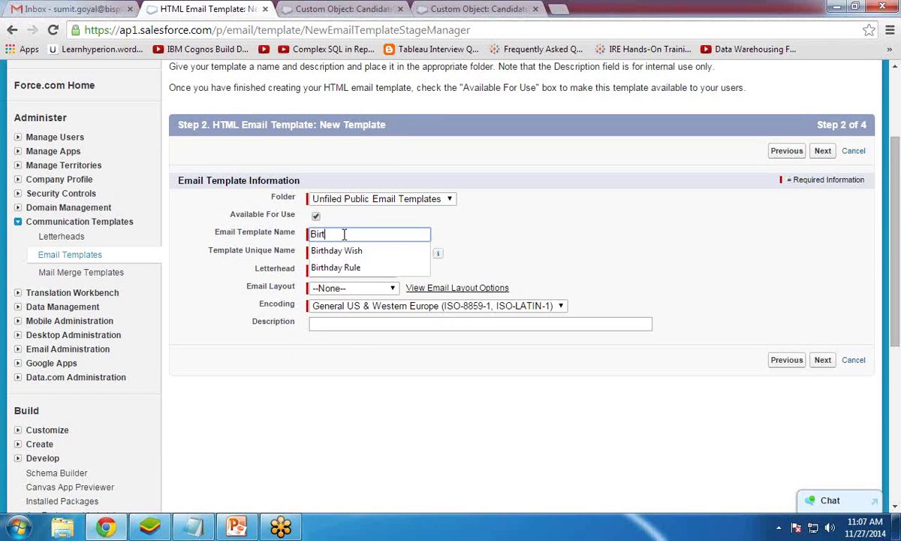
{"action": "type", "text": "hday E"}
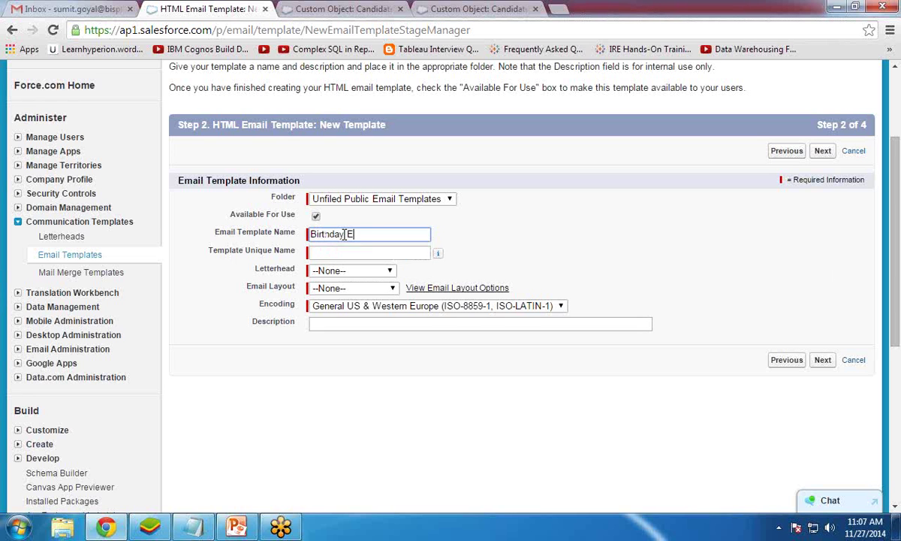
{"action": "type", "text": "mail Template"}
{"action": "key", "text": "Tab"}
Choose the Bisp Letter Head letterhead and the Free Form Letter layout, and continue to the HTML version.
{"action": "left_click", "coordinate": [359, 272]}
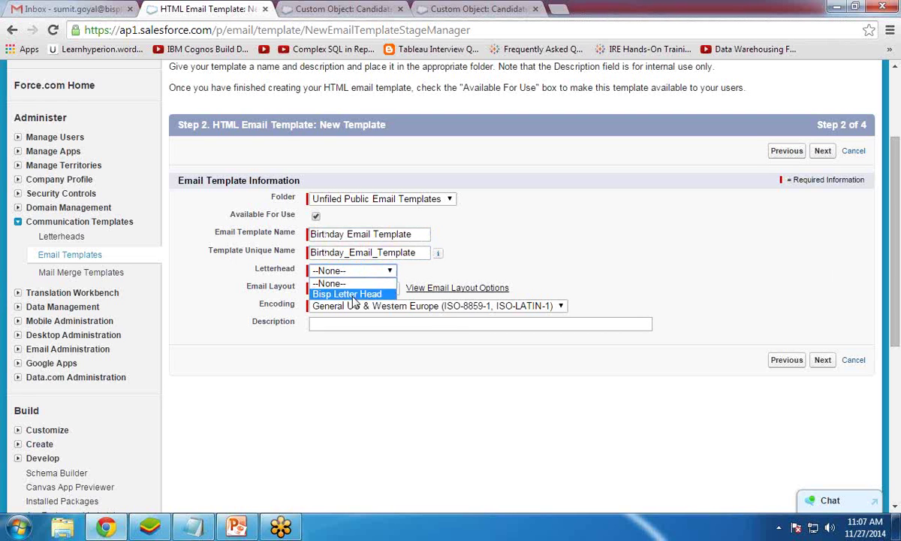
{"action": "left_click", "coordinate": [353, 295]}
{"action": "left_click", "coordinate": [356, 290]}
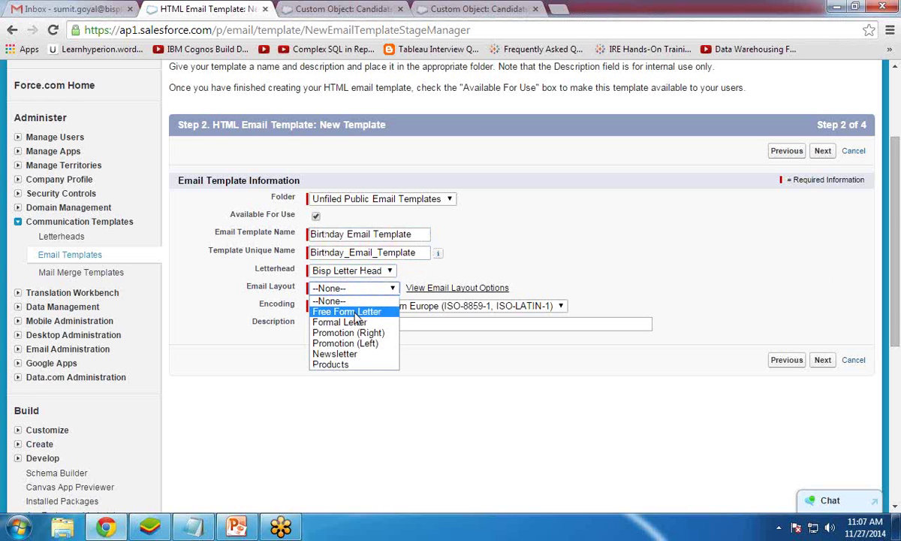
{"action": "left_click", "coordinate": [351, 312]}
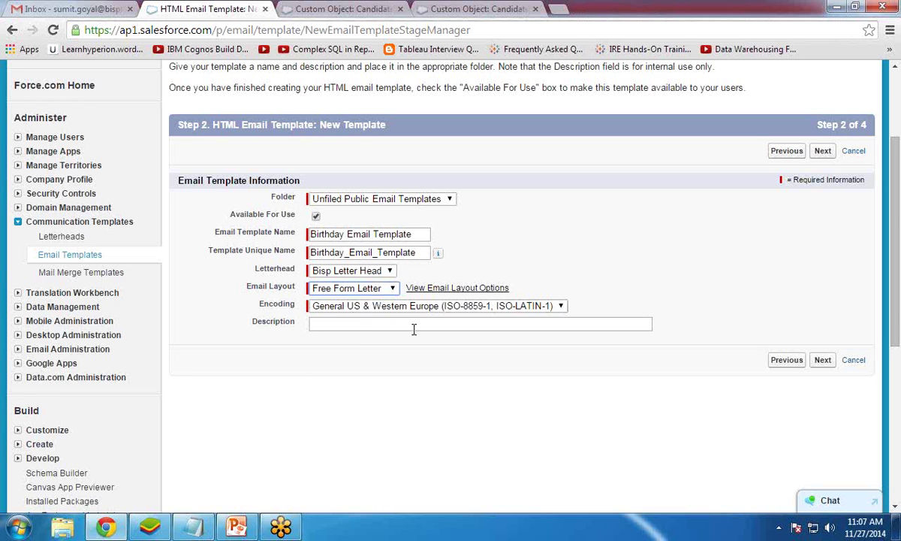
{"action": "left_click", "coordinate": [820, 364]}
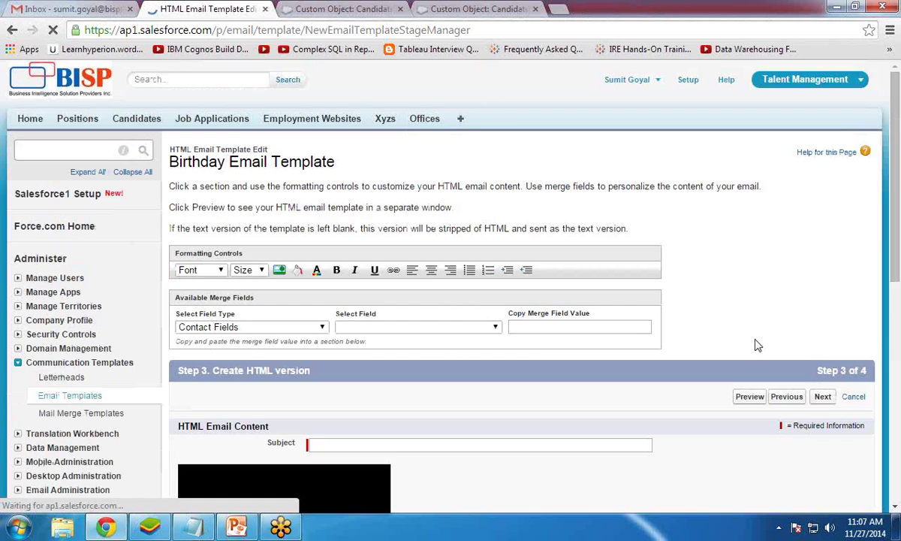
Set the subject of the HTML email to Happy Birthday.
{"action": "scroll", "coordinate": [348, 272], "scroll_direction": "down", "scroll_amount": 3}
{"action": "left_click", "coordinate": [346, 234]}
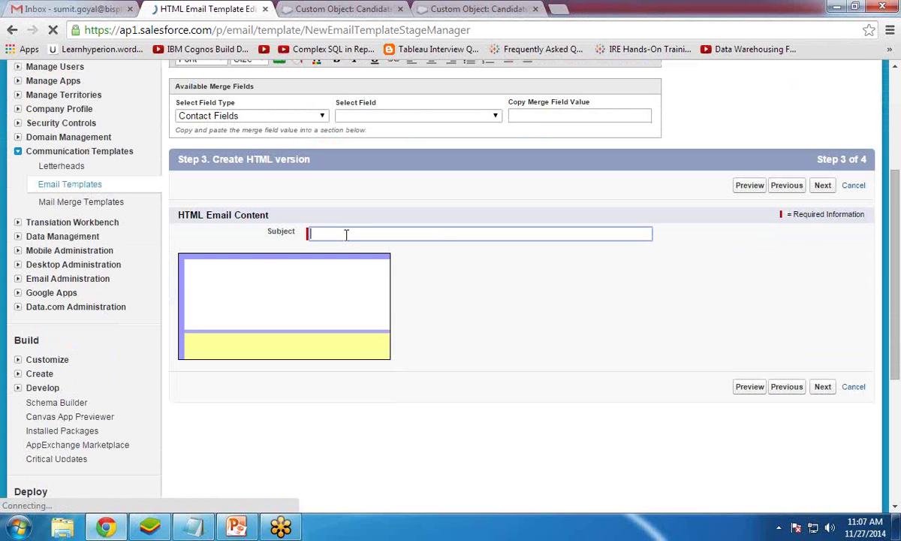
{"action": "type", "text": "Hap"}
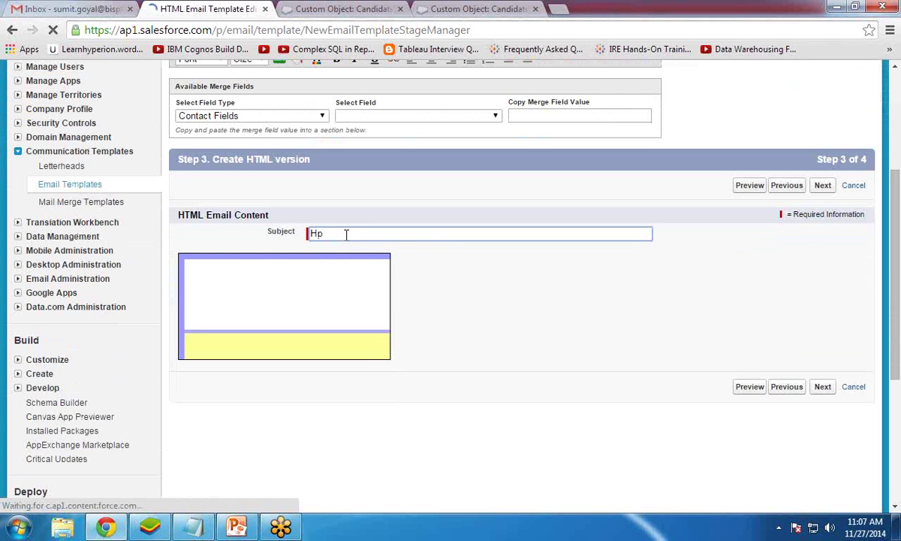
{"action": "type", "text": "py"}
{"action": "key", "text": "Down"}
{"action": "key", "text": "Return"}
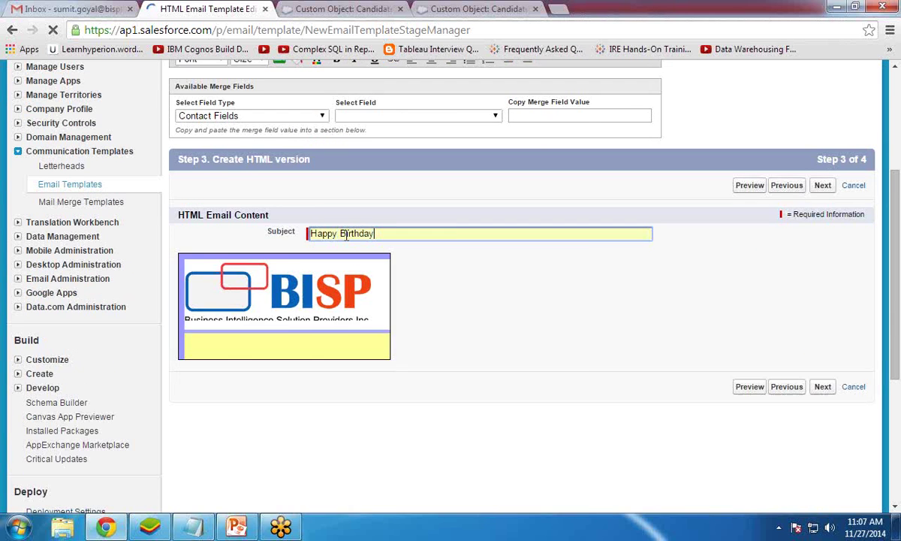
Begin the email body with "Dear" followed by the candidate's First Name merge field, {!Candidate__c.First_Name__c}.
{"action": "scroll", "coordinate": [410, 396], "scroll_direction": "down", "scroll_amount": 1}
{"action": "left_click", "coordinate": [269, 279]}
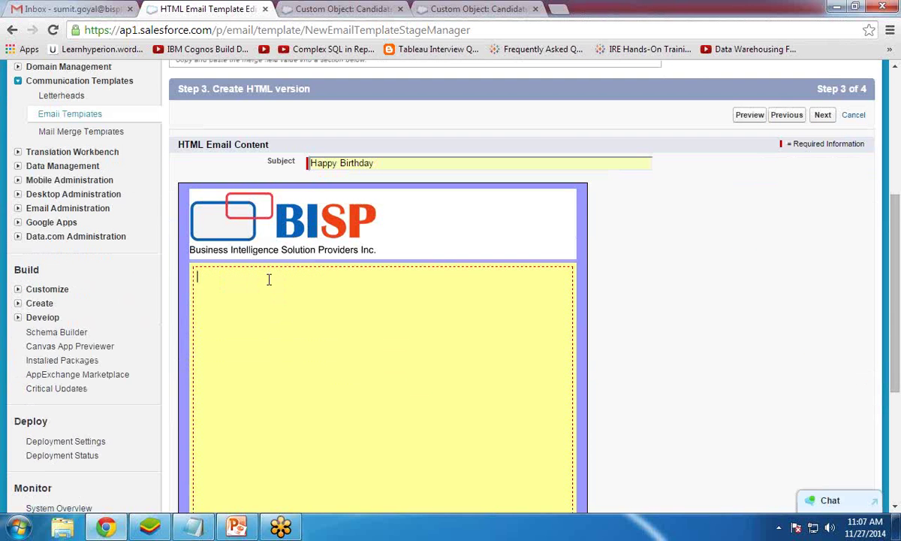
{"action": "type", "text": "Dear"}
{"action": "scroll", "coordinate": [582, 344], "scroll_direction": "up", "scroll_amount": 2}
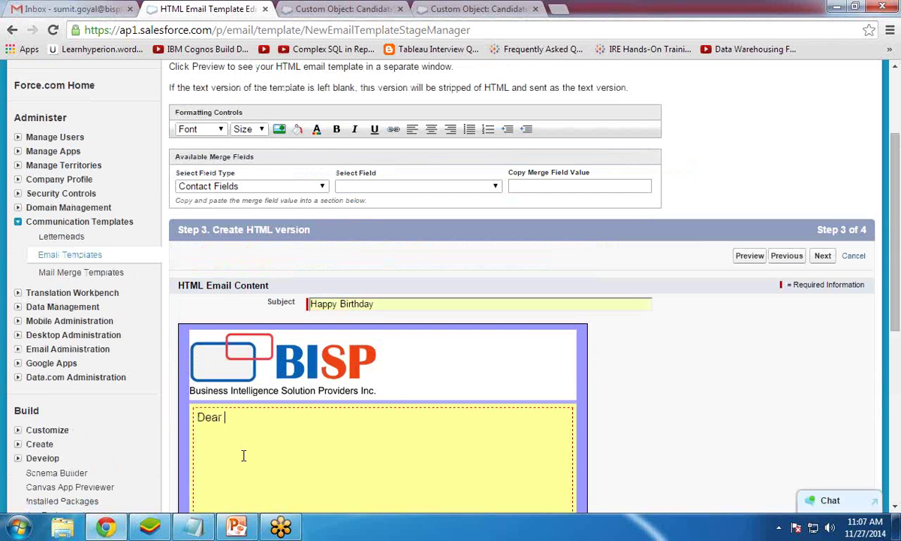
{"action": "left_click", "coordinate": [248, 185]}
{"action": "left_click", "coordinate": [257, 263]}
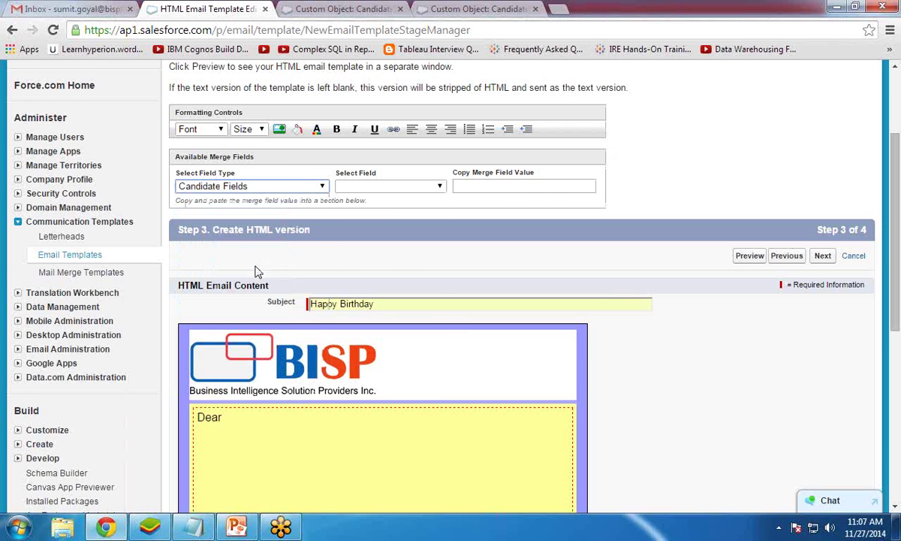
{"action": "left_click", "coordinate": [387, 185]}
{"action": "scroll", "coordinate": [449, 383], "scroll_direction": "down", "scroll_amount": 2}
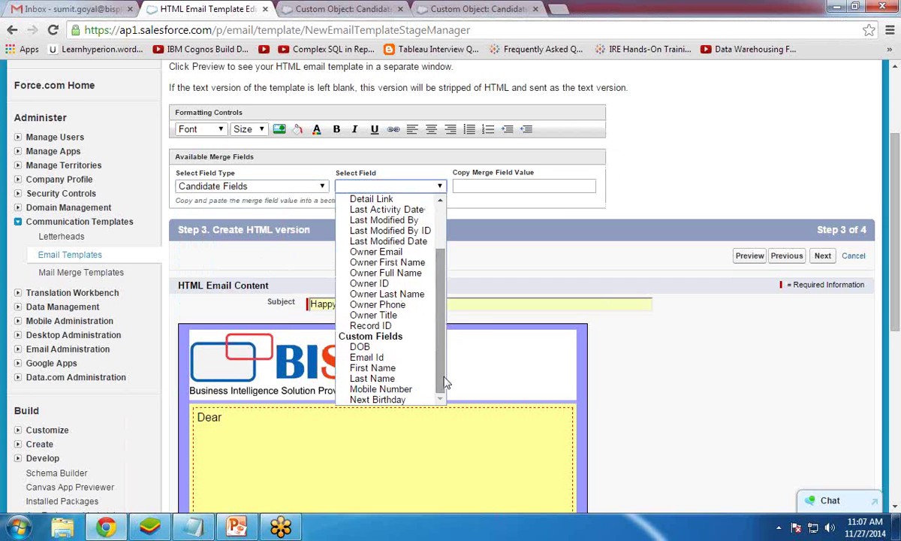
{"action": "left_click", "coordinate": [372, 368]}
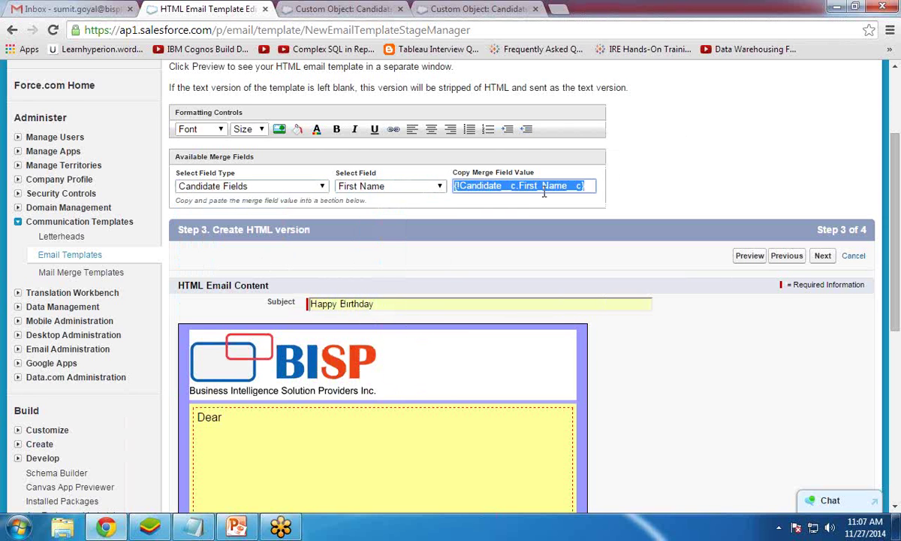
{"action": "left_click", "coordinate": [238, 413]}
{"action": "type", "text": "{!Candidate__c.First_Name__c}"}
Add the candidate's Last Name merge field, {!Candidate__c.Last_Name__c}, after the first name in the greeting.
{"action": "left_click", "coordinate": [387, 185]}
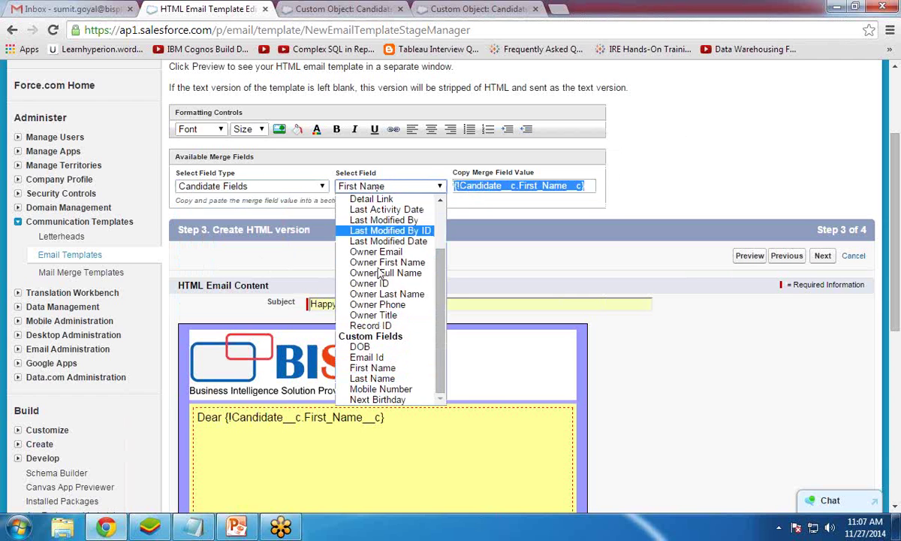
{"action": "left_click", "coordinate": [353, 351]}
{"action": "left_click", "coordinate": [484, 185]}
{"action": "left_click_drag", "start_coordinate": [540, 185], "coordinate": [363, 180]}
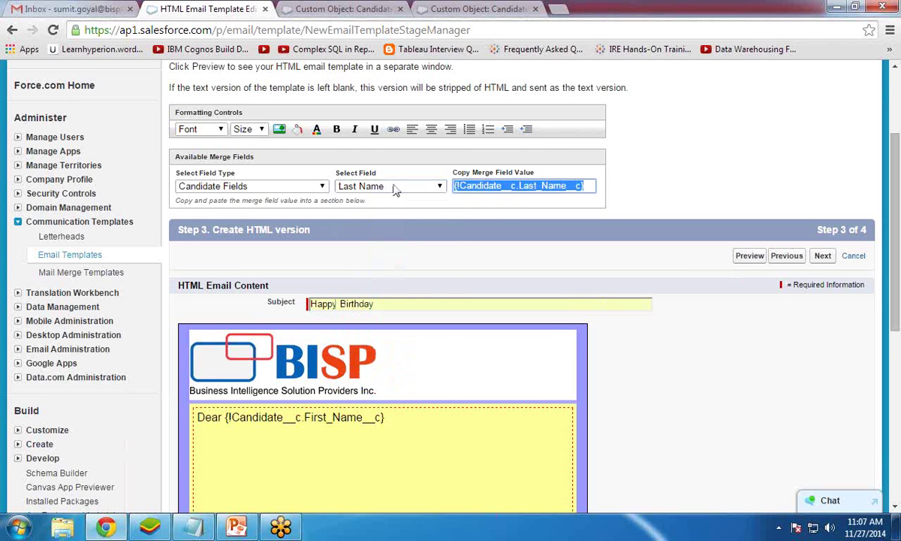
{"action": "left_click", "coordinate": [403, 418]}
{"action": "key", "text": "ctrl+v"}
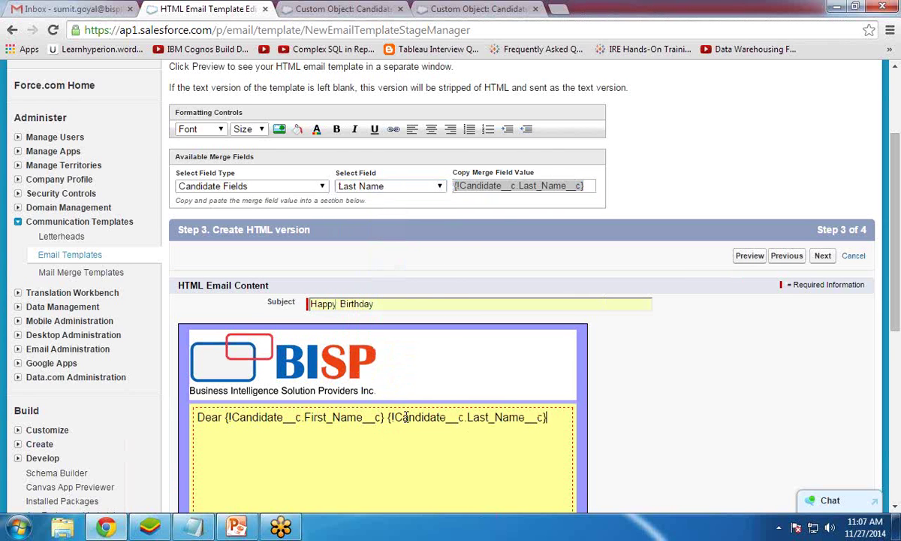
Close the greeting with a comma and write "Wish you a very Happy Birthday from BISP Team." on a new line.
{"action": "type", "text": "Wish you a very "}
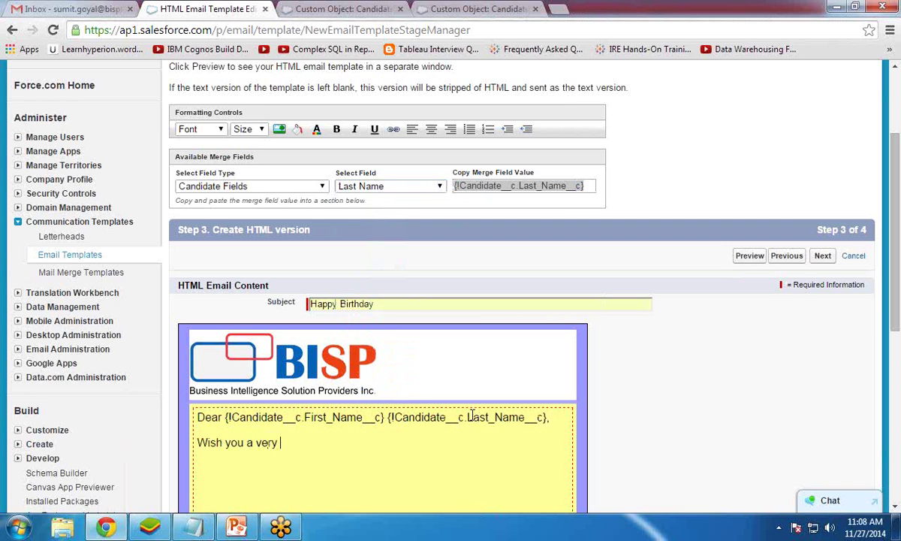
{"action": "type", "text": "Happy Birthday fro"}
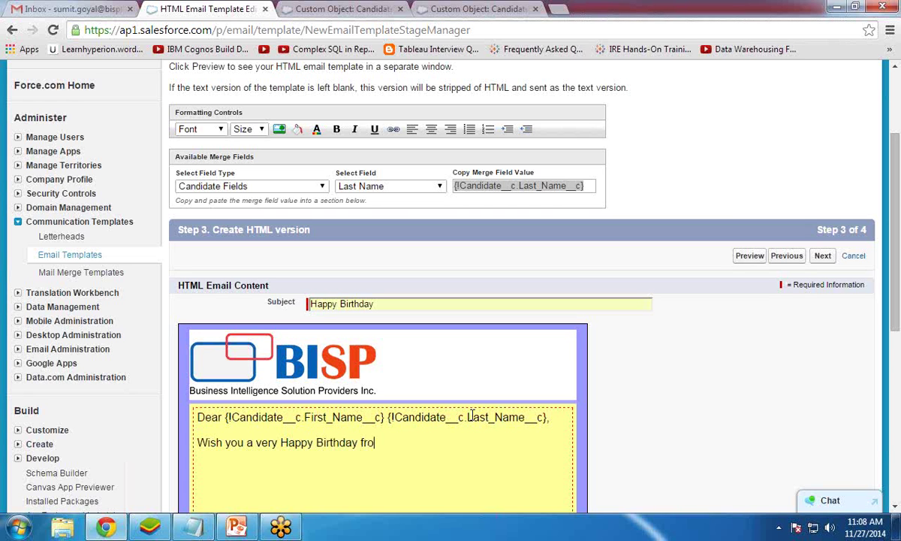
{"action": "type", "text": "m BISP Team"}
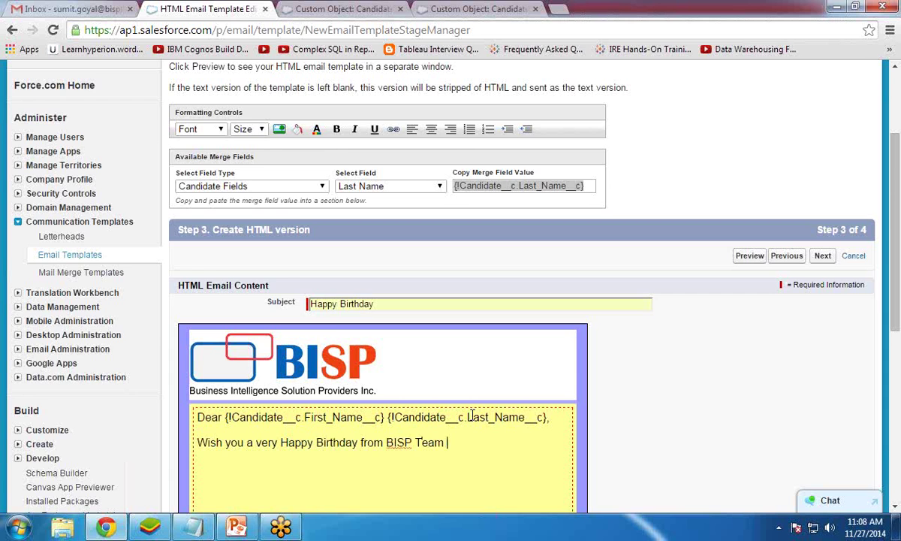
{"action": "scroll", "coordinate": [447, 410], "scroll_direction": "down", "scroll_amount": 3}
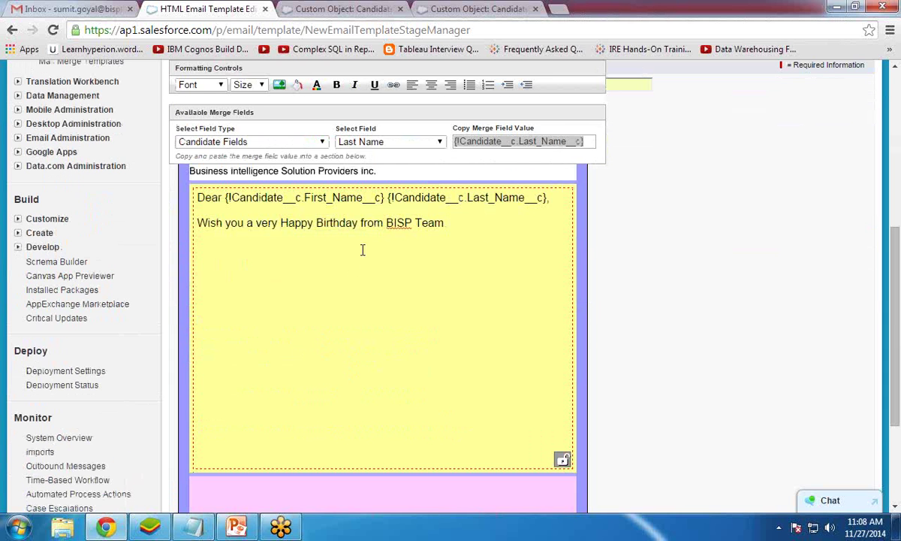
{"action": "type", "text": "."}
Leave a blank line below the message and add the sign-off "Regards," with "BISP" on the following line.
{"action": "key", "text": "Return"}
{"action": "key", "text": "Return"}
{"action": "type", "text": "Regardsm"}
{"action": "key", "text": "BackSpace"}
{"action": "key", "text": "BackSpace"}
{"action": "type", "text": "s"}
{"action": "type", "text": "BISP"}
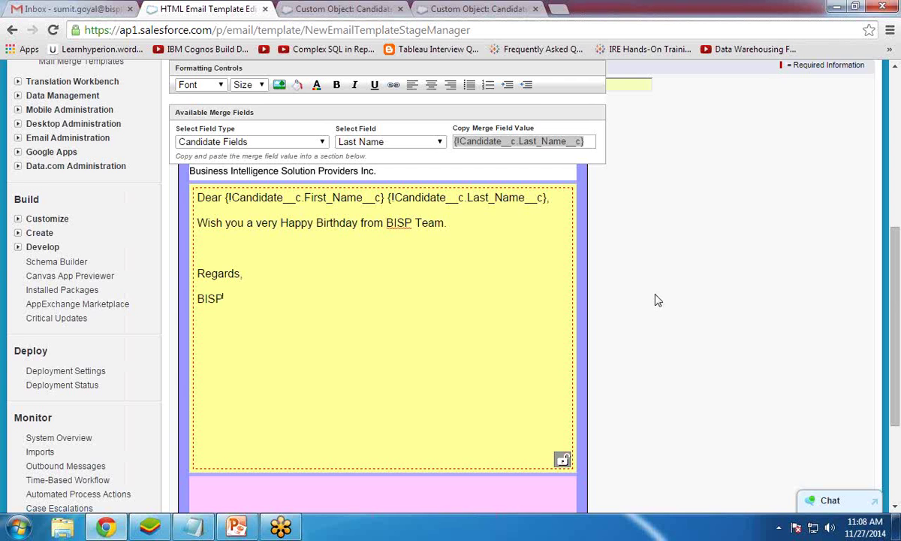
Continue to the text-only version, fill it by copying the text from the HTML version, and save the template.
{"action": "scroll", "coordinate": [659, 305], "scroll_direction": "down", "scroll_amount": 3}
{"action": "left_click", "coordinate": [824, 448]}
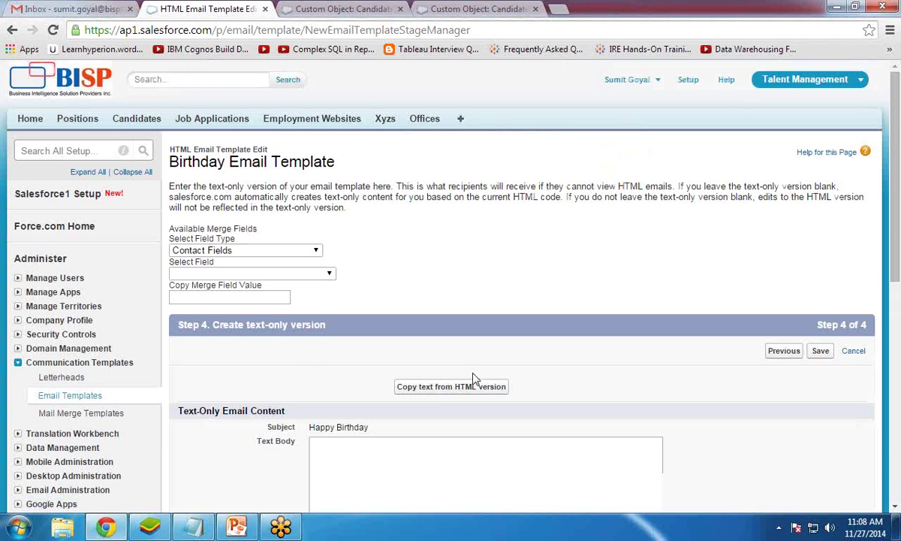
{"action": "left_click", "coordinate": [442, 394]}
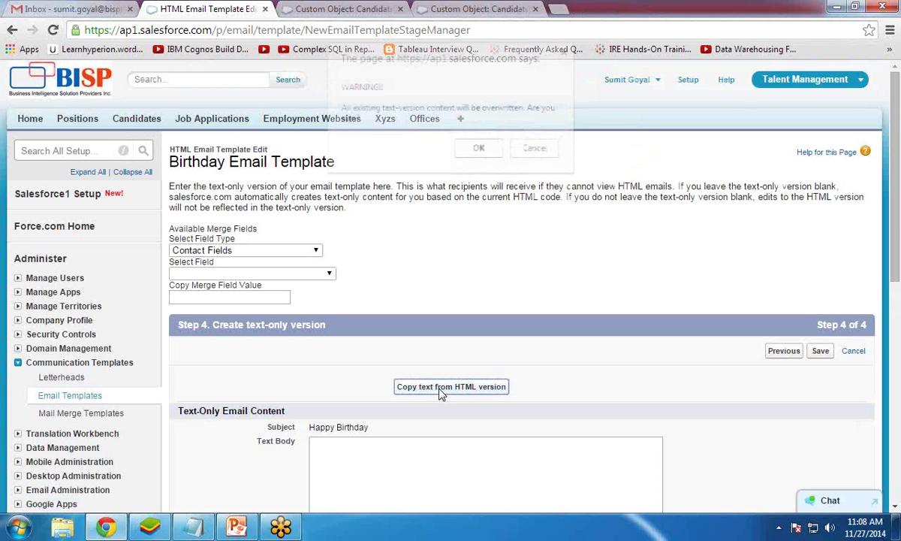
{"action": "left_click", "coordinate": [478, 148]}
{"action": "scroll", "coordinate": [640, 352], "scroll_direction": "down", "scroll_amount": 3}
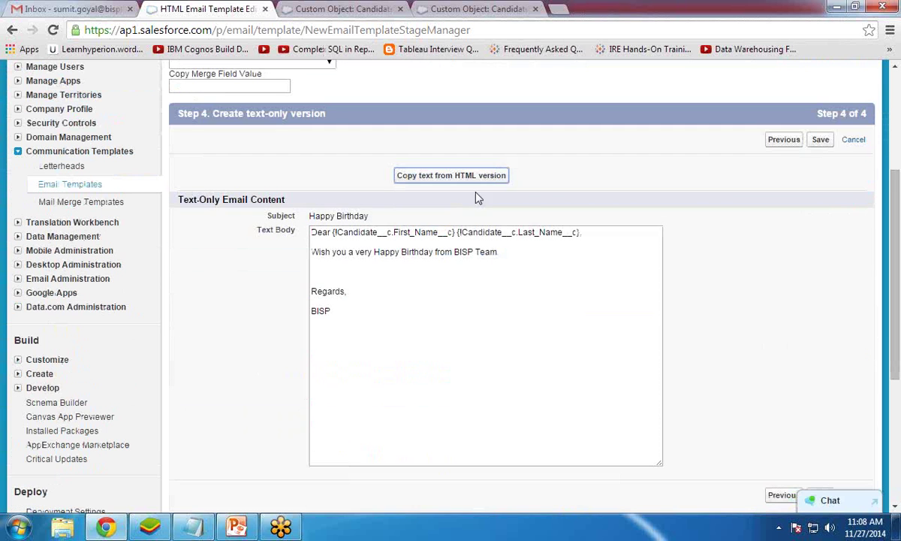
{"action": "left_click", "coordinate": [821, 141]}
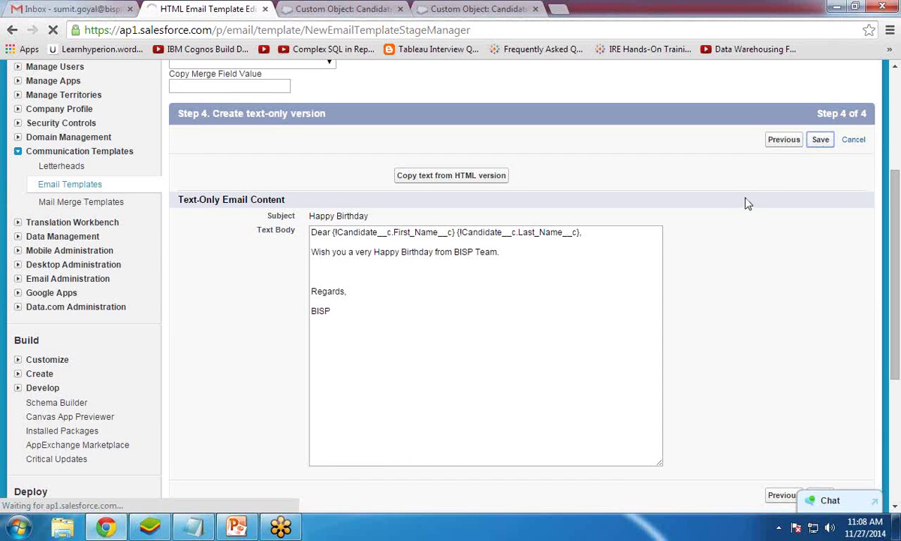
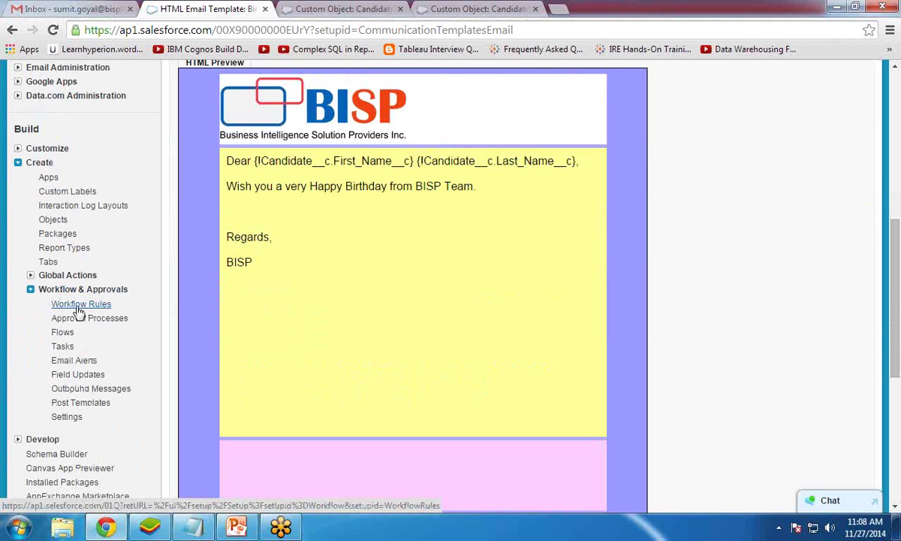
Create a new workflow rule for the Candidate object and continue to its configuration.
{"action": "left_click", "coordinate": [78, 305]}
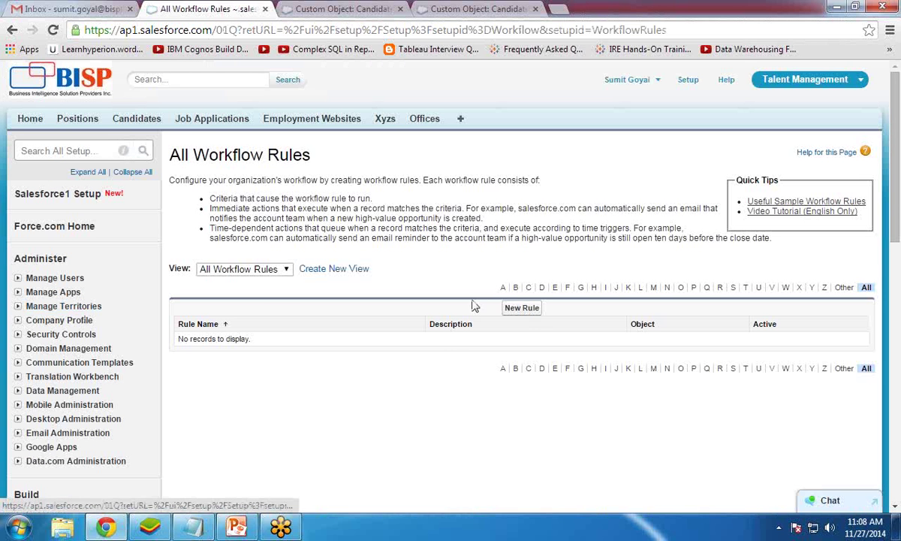
{"action": "left_click", "coordinate": [528, 311]}
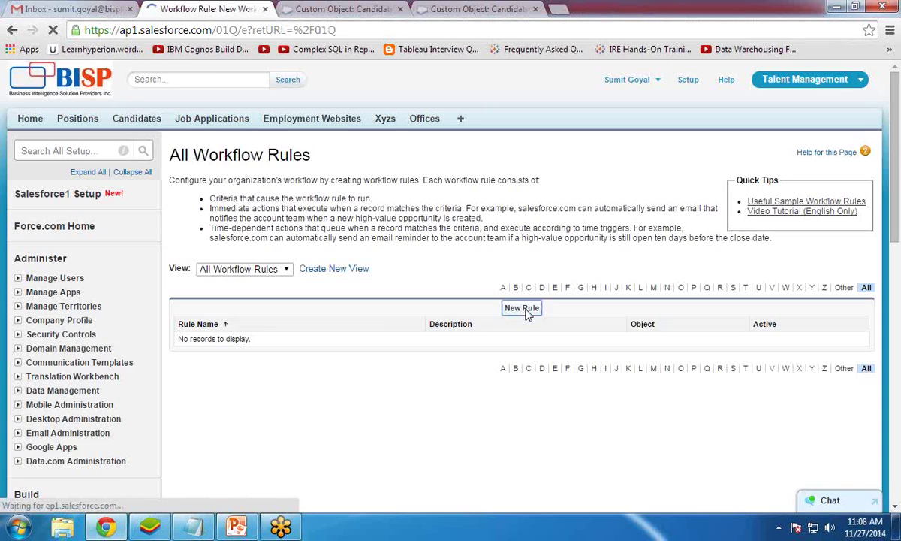
{"action": "left_click", "coordinate": [357, 284]}
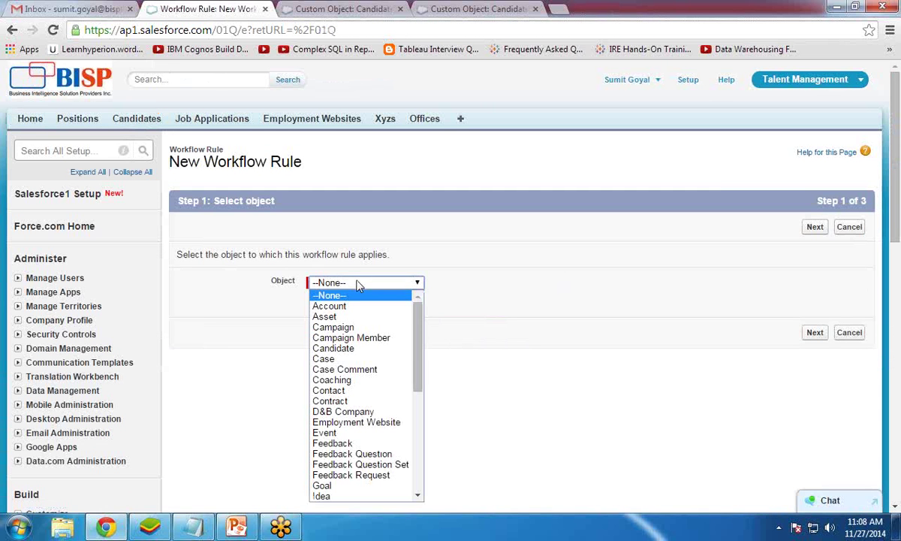
{"action": "left_click", "coordinate": [347, 350]}
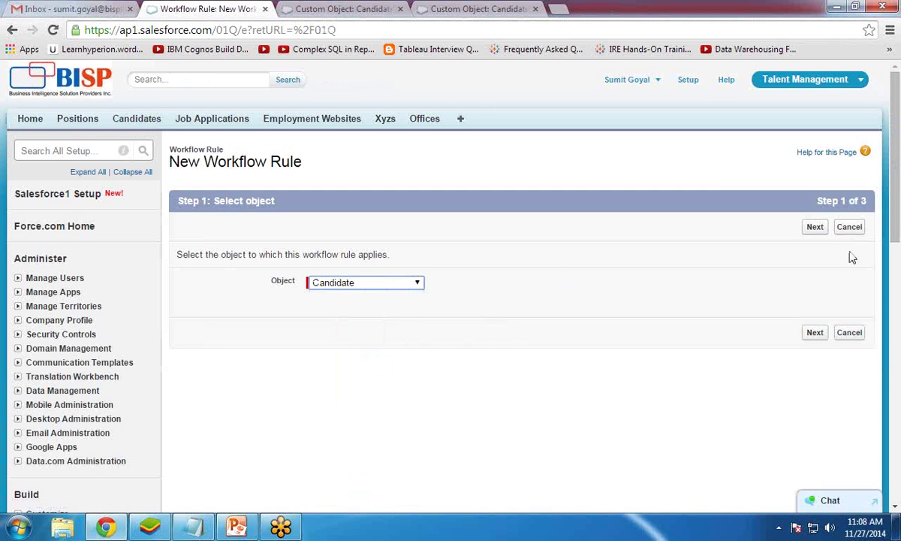
{"action": "left_click", "coordinate": [815, 229]}
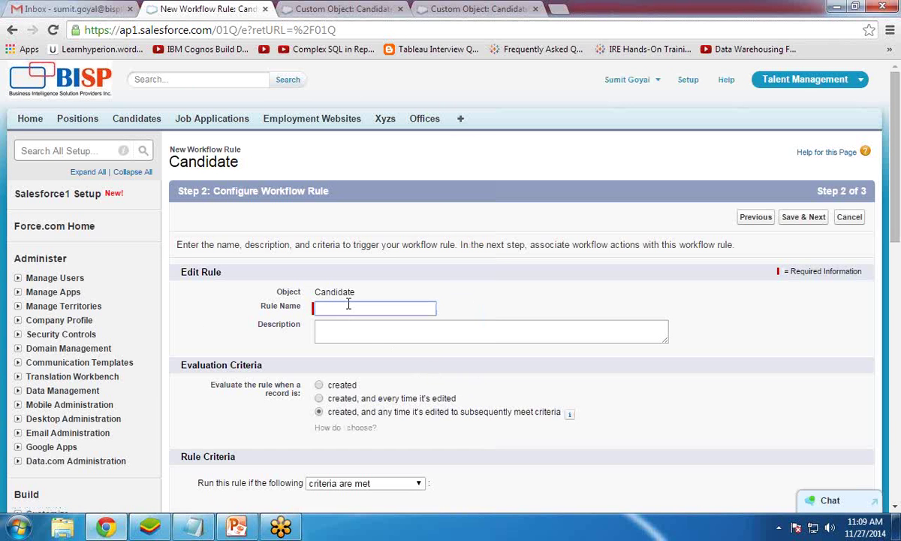
Name the workflow rule Birthday Rule.
{"action": "type", "text": "Birthday"}
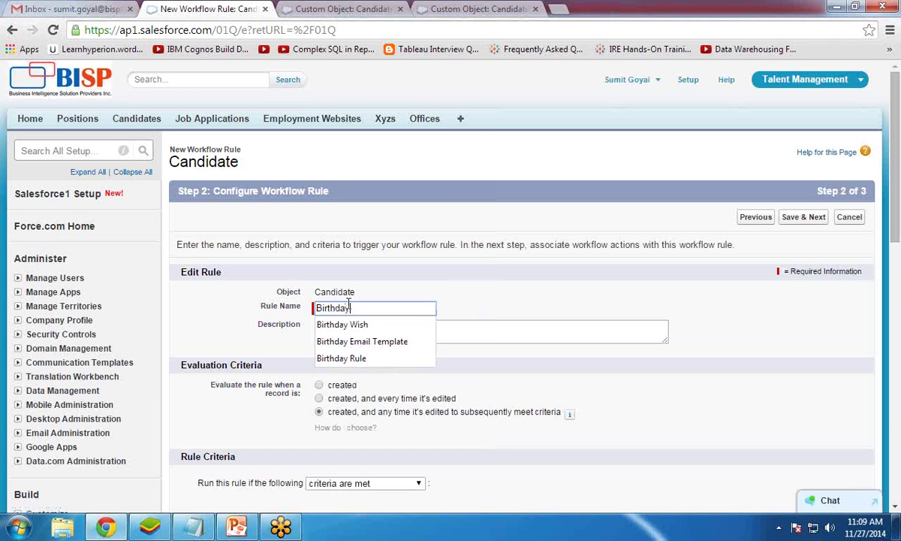
{"action": "key", "text": "Down"}
{"action": "key", "text": "Down"}
{"action": "key", "text": "Down"}
{"action": "key", "text": "Return"}
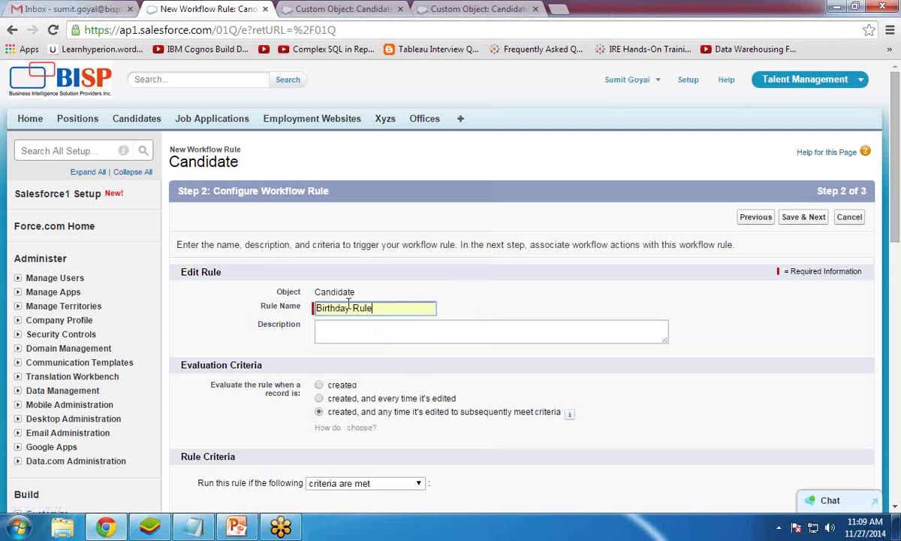
{"action": "scroll", "coordinate": [442, 422], "scroll_direction": "down", "scroll_amount": 2}
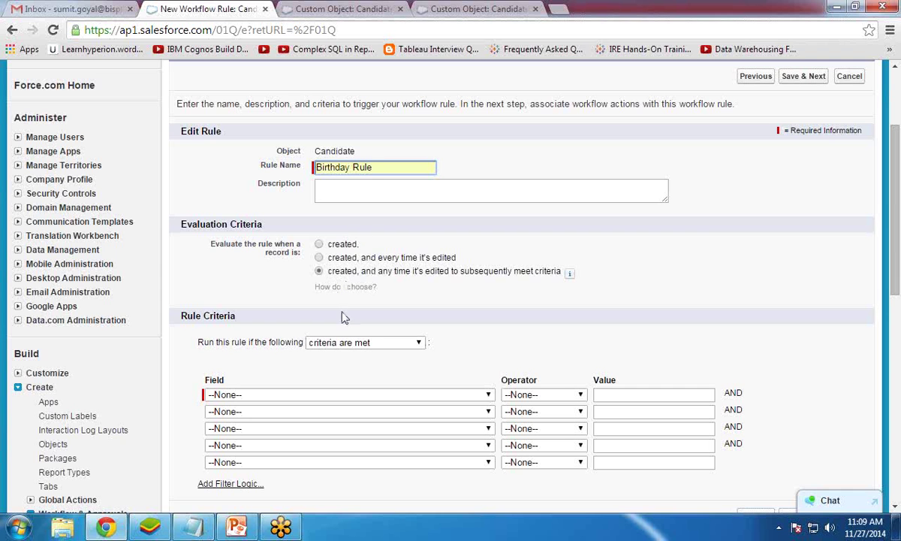
Try the evaluation option "created, and every time it's edited", read its note, and restore "created, and any time it's edited to subsequently meet criteria".
{"action": "left_click", "coordinate": [319, 257]}
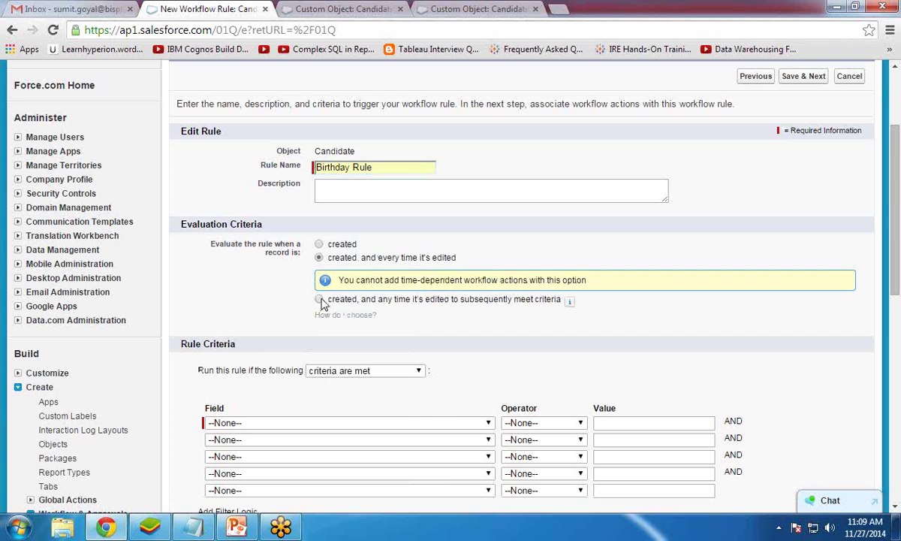
{"action": "left_click_drag", "start_coordinate": [331, 258], "coordinate": [454, 258]}
{"action": "left_click_drag", "start_coordinate": [385, 279], "coordinate": [465, 280]}
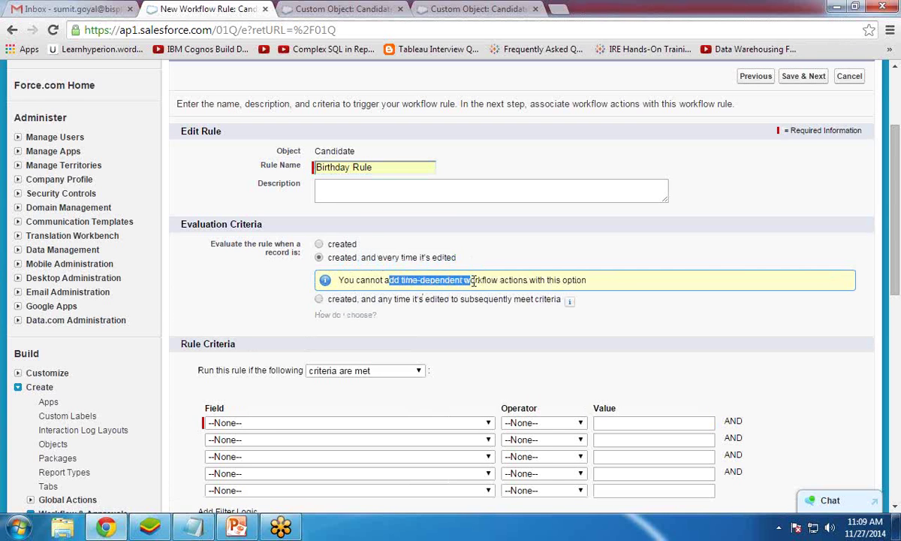
{"action": "left_click", "coordinate": [168, 309]}
{"action": "left_click_drag", "start_coordinate": [385, 279], "coordinate": [511, 281]}
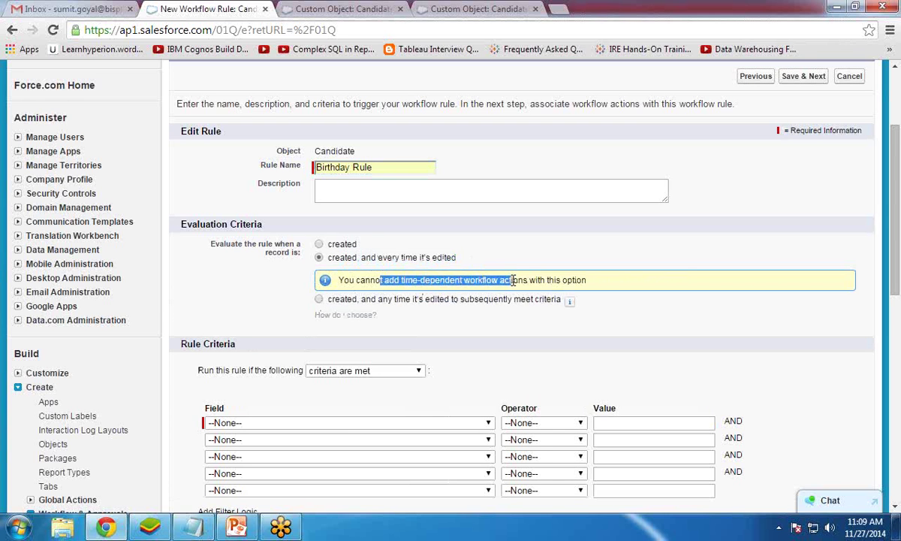
{"action": "left_click", "coordinate": [225, 287]}
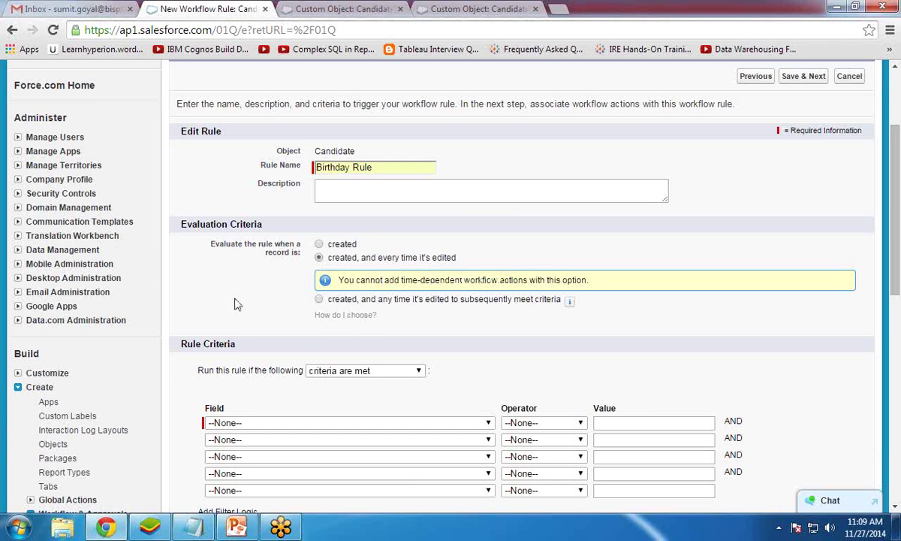
{"action": "left_click", "coordinate": [319, 300]}
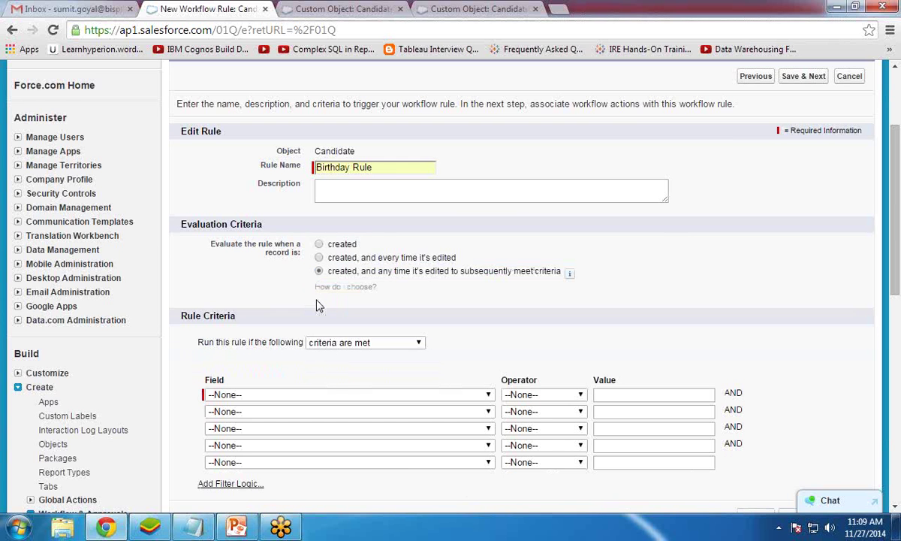
Make the rule run when a formula evaluates to true, enter True as the formula, and save to continue to the workflow actions.
{"action": "left_click", "coordinate": [356, 343]}
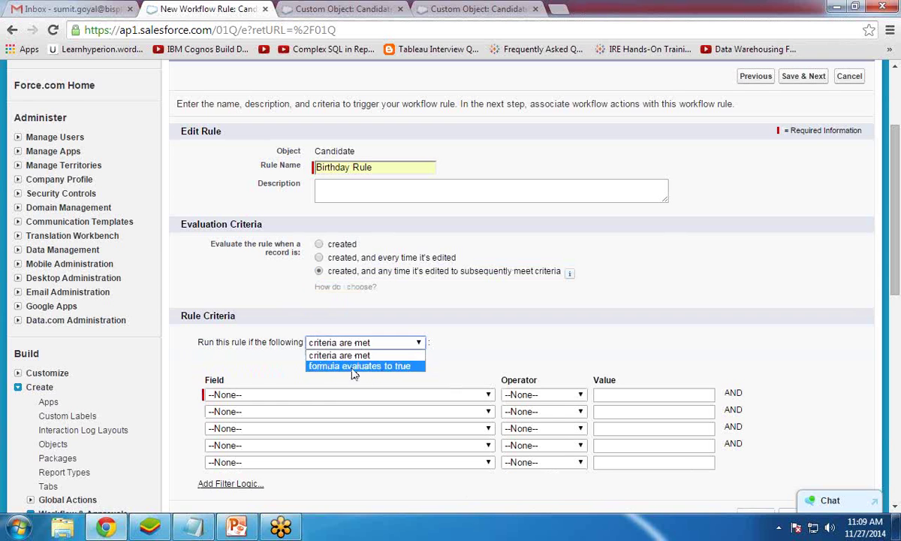
{"action": "left_click", "coordinate": [354, 366]}
{"action": "left_click", "coordinate": [332, 411]}
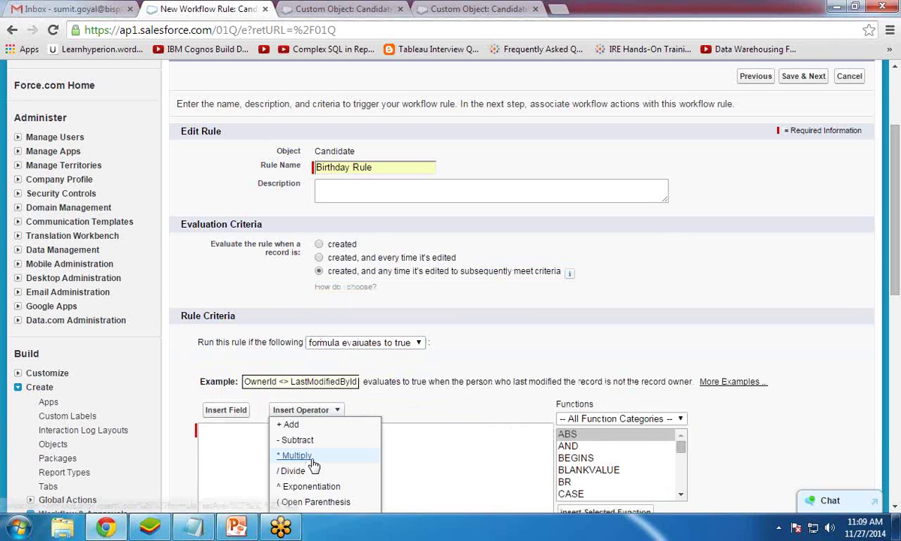
{"action": "left_click", "coordinate": [235, 454]}
{"action": "type", "text": "True"}
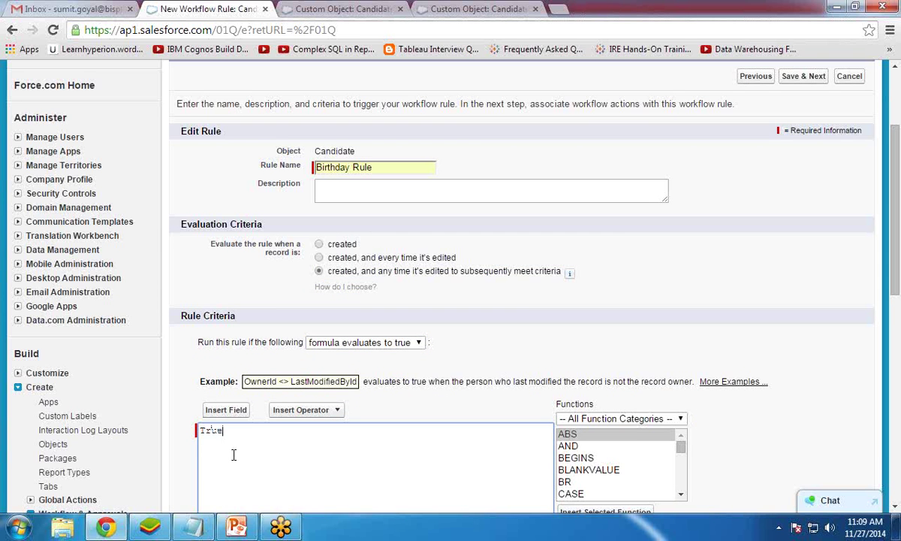
{"action": "scroll", "coordinate": [540, 337], "scroll_direction": "down", "scroll_amount": 2}
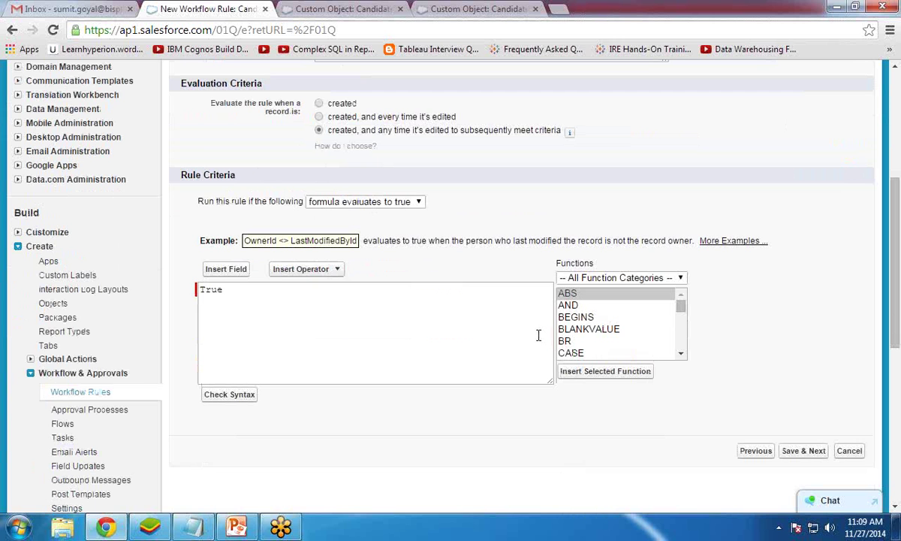
{"action": "left_click", "coordinate": [801, 453]}
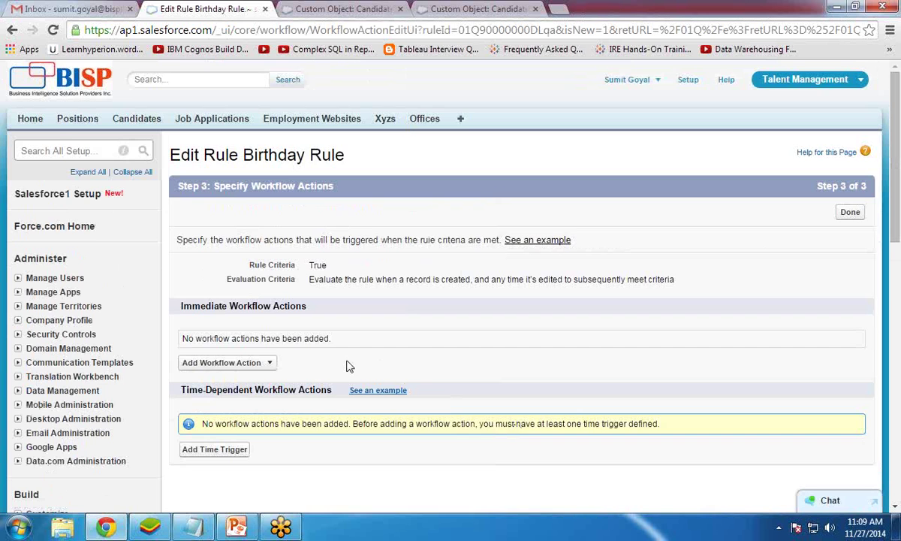
Review the rule's immediate and time-dependent workflow action sections.
{"action": "scroll", "coordinate": [347, 365], "scroll_direction": "down", "scroll_amount": 2}
{"action": "scroll", "coordinate": [300, 365], "scroll_direction": "up", "scroll_amount": 2}
{"action": "left_click_drag", "start_coordinate": [181, 308], "coordinate": [347, 308]}
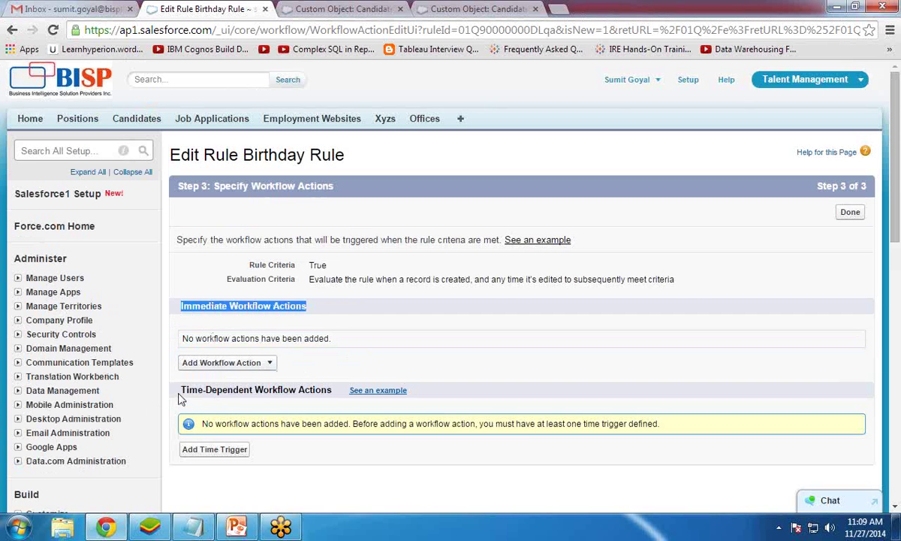
{"action": "left_click_drag", "start_coordinate": [179, 390], "coordinate": [338, 394]}
{"action": "left_click", "coordinate": [353, 474]}
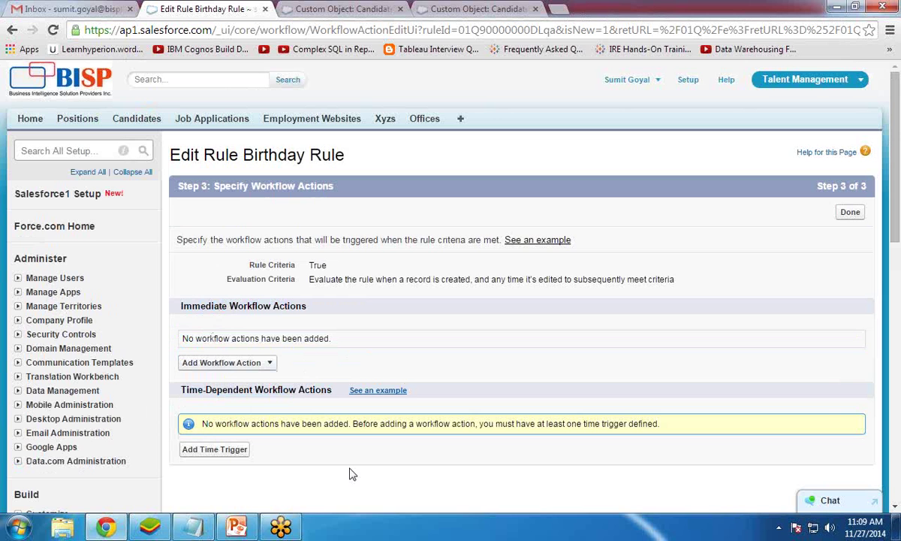
{"action": "left_click_drag", "start_coordinate": [298, 304], "coordinate": [165, 302]}
{"action": "left_click", "coordinate": [225, 312]}
{"action": "left_click_drag", "start_coordinate": [182, 390], "coordinate": [339, 394]}
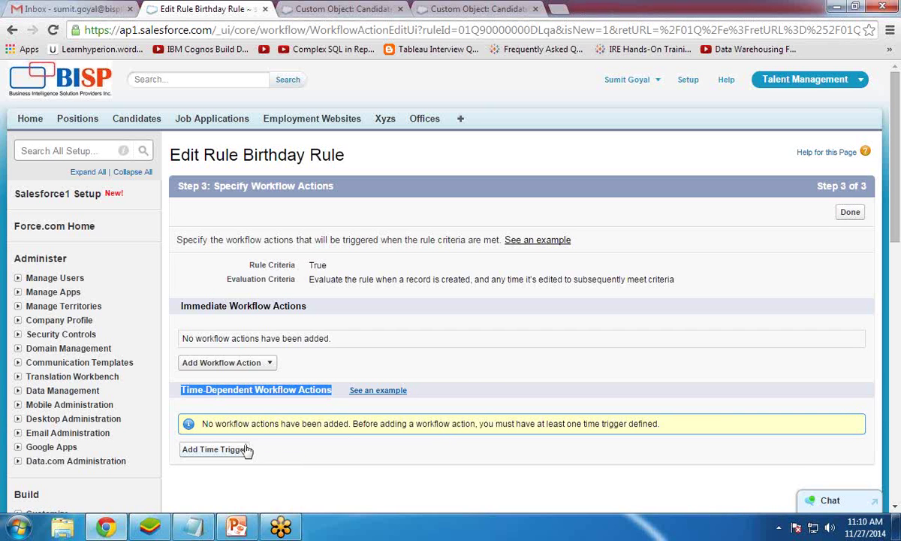
Add a time trigger of 0 days before Candidate: Next Birthday to the rule and save it.
{"action": "left_click", "coordinate": [215, 449]}
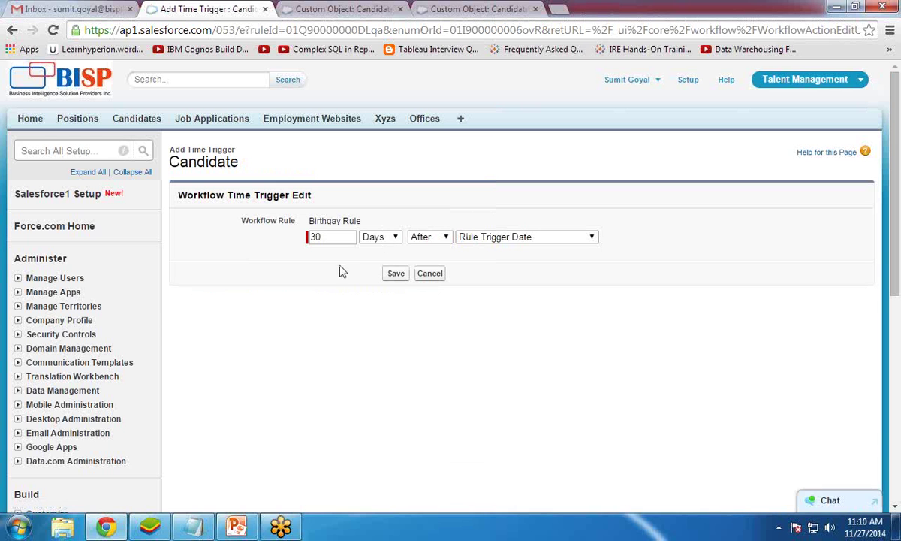
{"action": "double_click", "coordinate": [343, 237]}
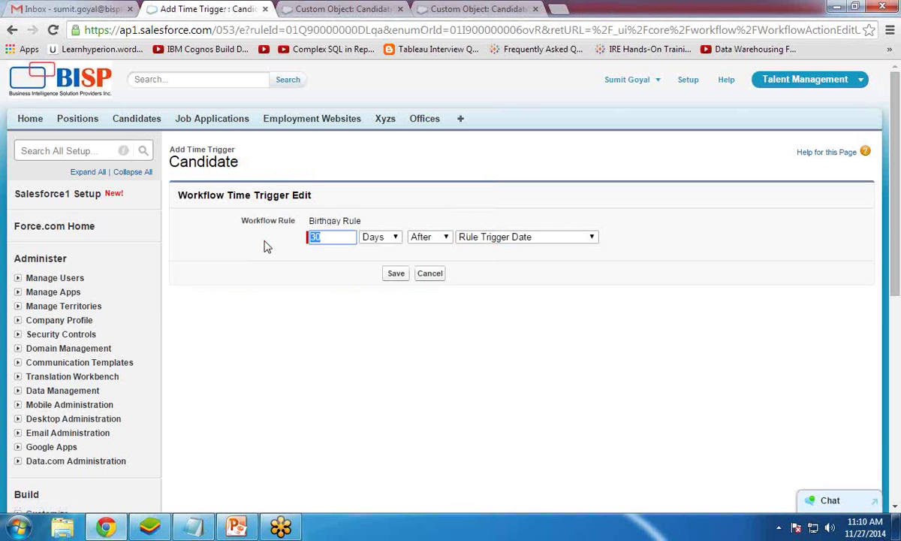
{"action": "type", "text": "0"}
{"action": "left_click", "coordinate": [420, 236]}
{"action": "left_click", "coordinate": [418, 250]}
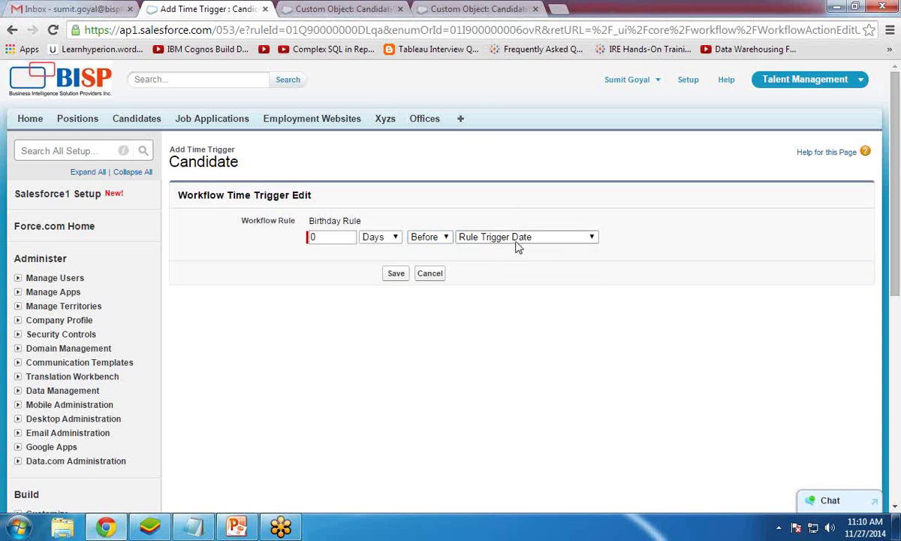
{"action": "left_click", "coordinate": [518, 239]}
{"action": "left_click", "coordinate": [514, 293]}
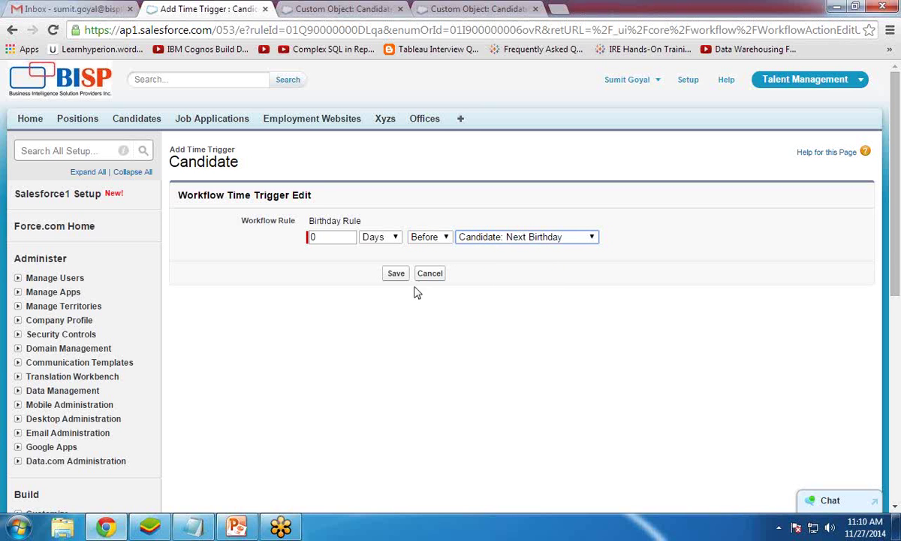
{"action": "left_click", "coordinate": [393, 274]}
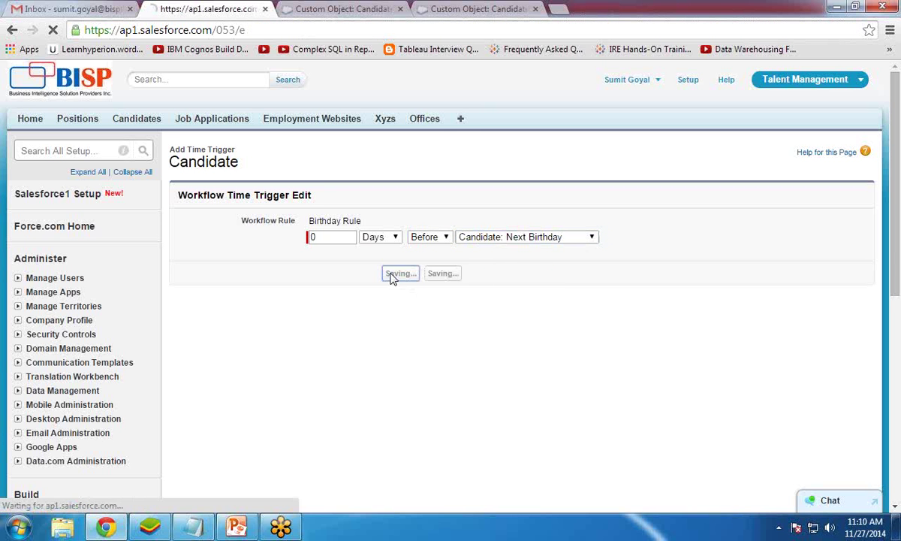
Start a new email alert under the Next Birthday time trigger and give it the description Birthday Email.
{"action": "scroll", "coordinate": [451, 421], "scroll_direction": "down", "scroll_amount": 2}
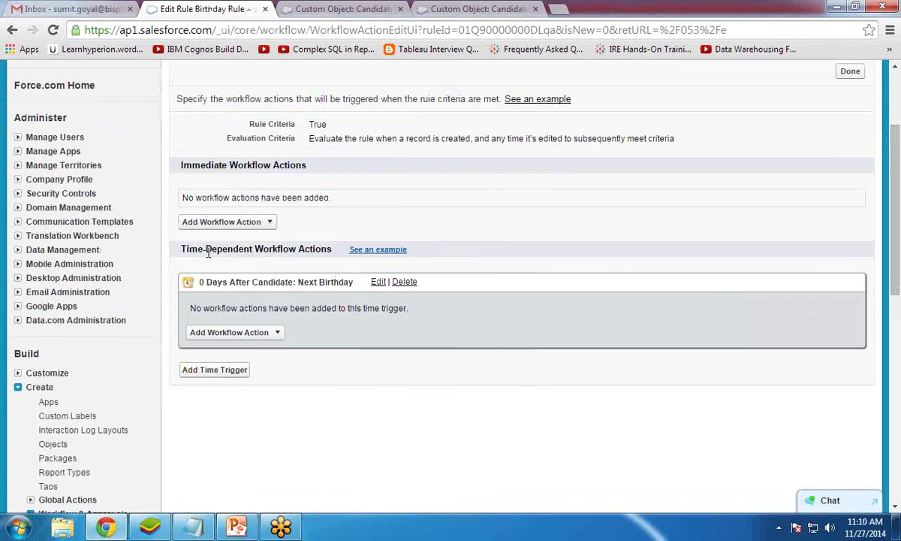
{"action": "left_click", "coordinate": [273, 336]}
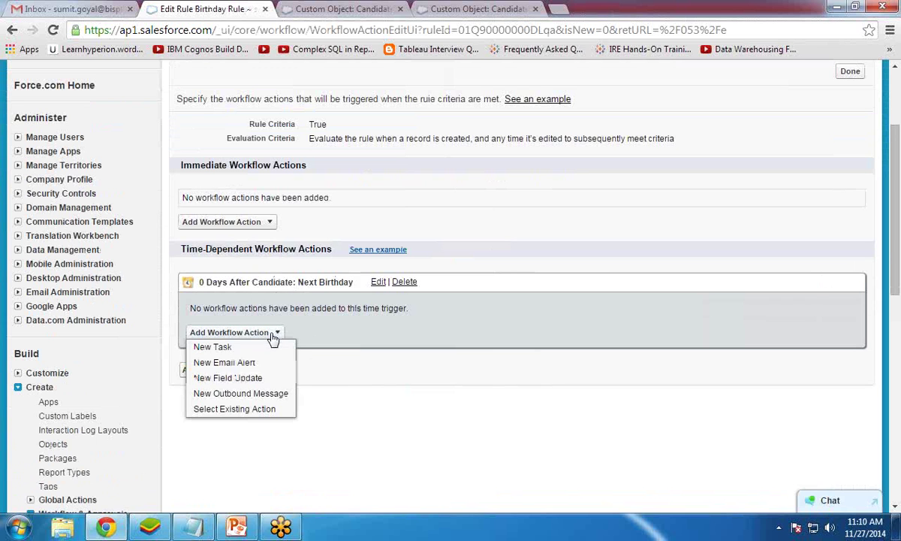
{"action": "left_click", "coordinate": [218, 362]}
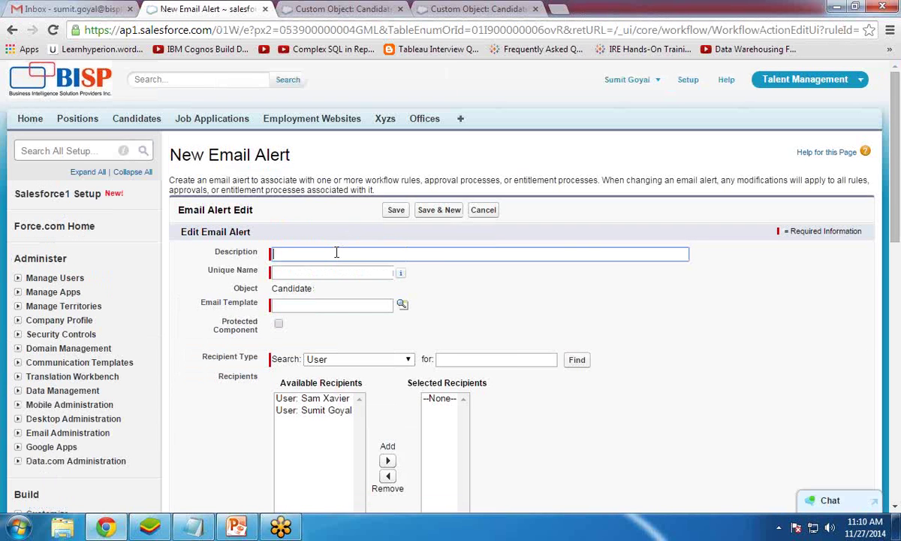
{"action": "type", "text": "Birthday "}
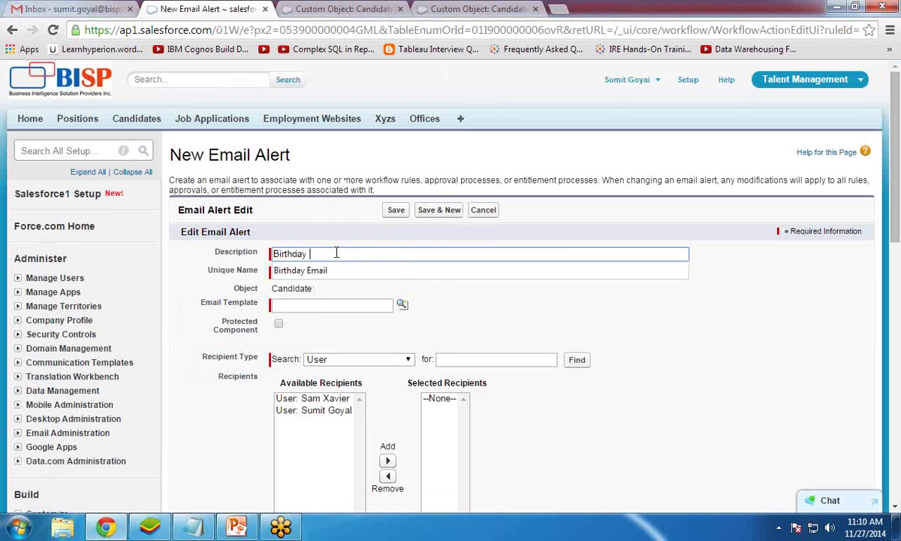
{"action": "type", "text": "Email"}
{"action": "key", "text": "Tab"}
{"action": "key", "text": "Tab"}
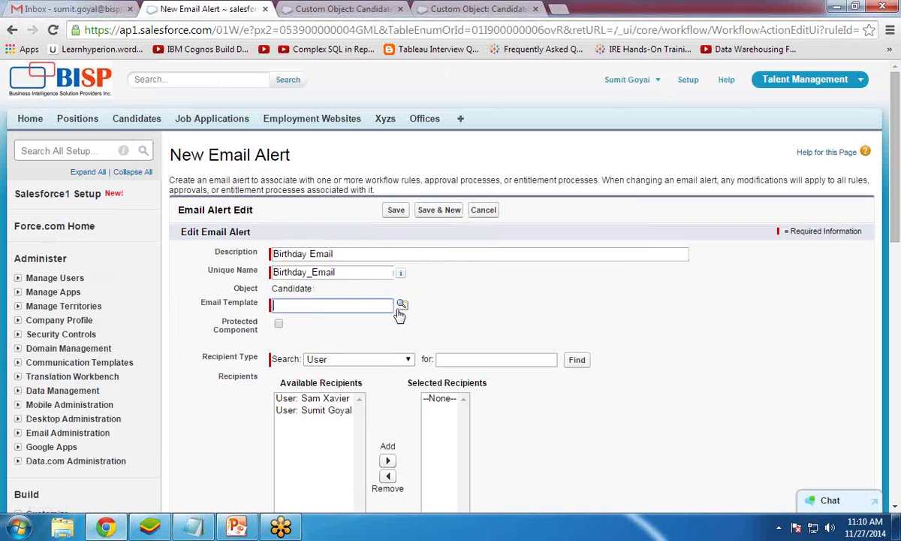
Look up and assign Birthday Email Template as the alert's email template.
{"action": "left_click", "coordinate": [402, 304]}
{"action": "left_click_drag", "start_coordinate": [330, 179], "coordinate": [373, 68]}
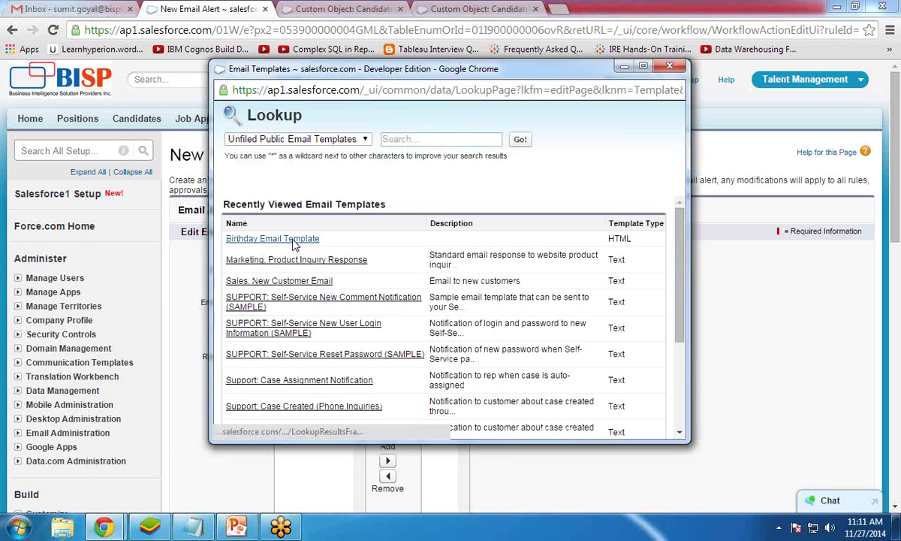
{"action": "left_click", "coordinate": [264, 239]}
Set the recipient type to Email Field, add the Email Id field as the selected recipient, and save the email alert.
{"action": "scroll", "coordinate": [375, 281], "scroll_direction": "down", "scroll_amount": 2}
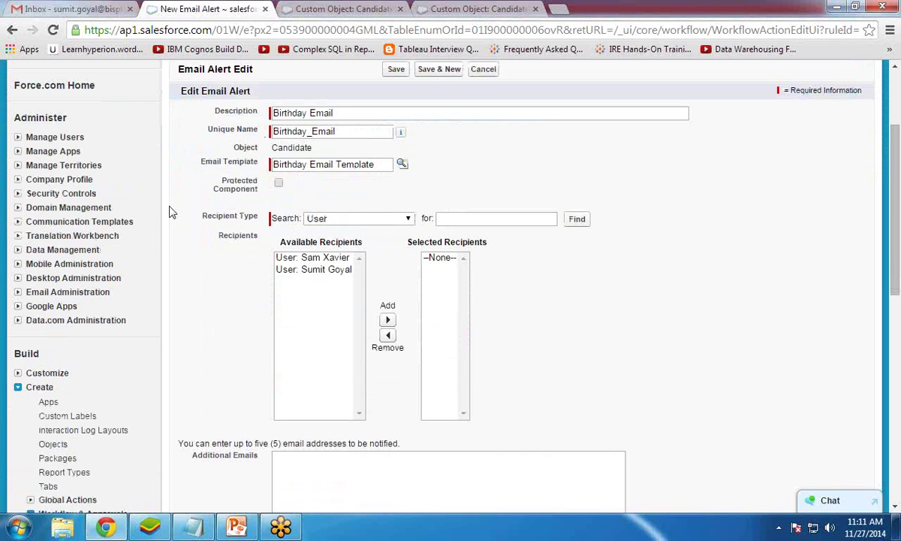
{"action": "left_click_drag", "start_coordinate": [186, 209], "coordinate": [259, 212]}
{"action": "left_click", "coordinate": [321, 218]}
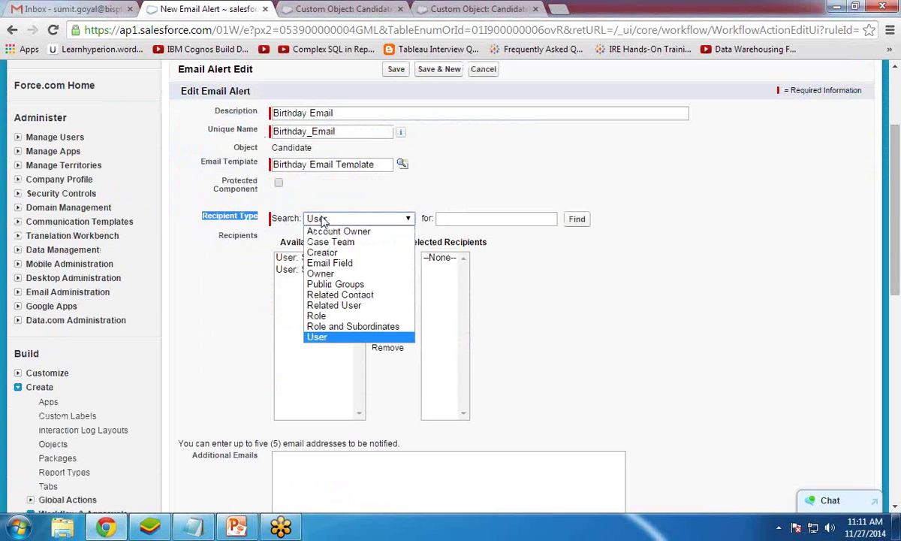
{"action": "left_click", "coordinate": [336, 266]}
{"action": "left_click", "coordinate": [330, 259]}
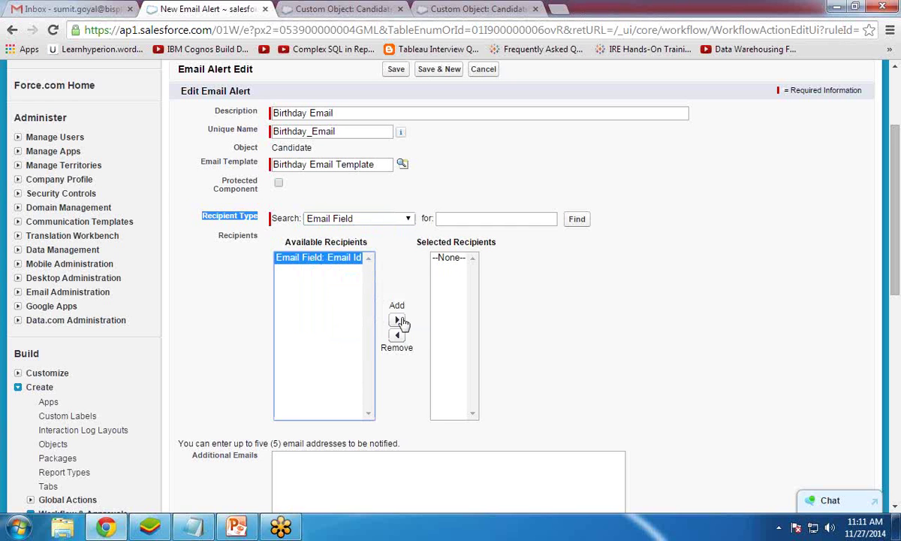
{"action": "left_click", "coordinate": [397, 319]}
{"action": "left_click", "coordinate": [638, 330]}
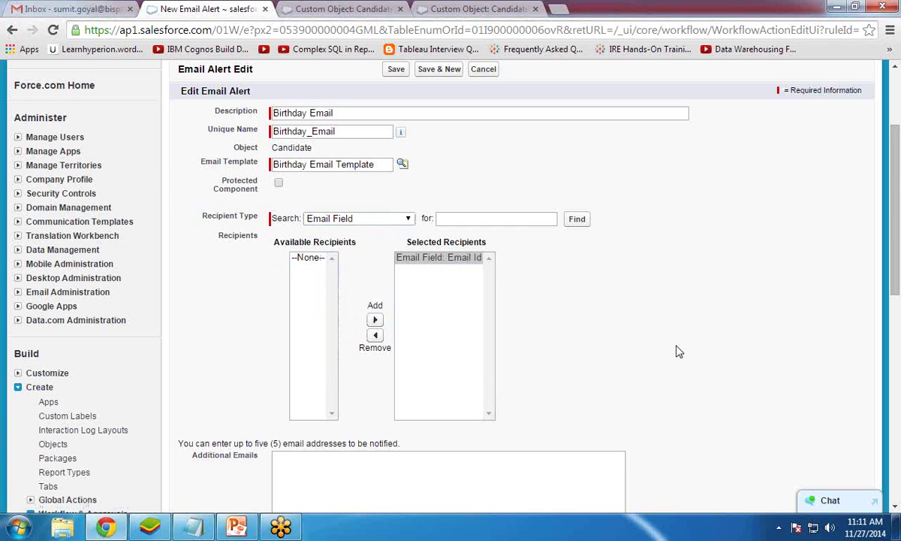
{"action": "scroll", "coordinate": [638, 330], "scroll_direction": "down", "scroll_amount": 4}
{"action": "left_click", "coordinate": [399, 342]}
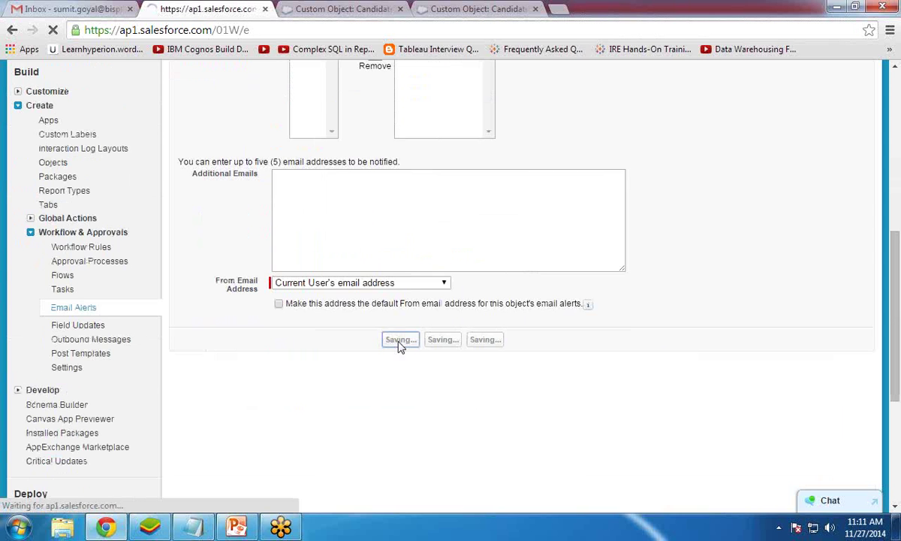
Finish specifying the workflow actions and activate Birthday Rule.
{"action": "scroll", "coordinate": [424, 400], "scroll_direction": "down", "scroll_amount": 2}
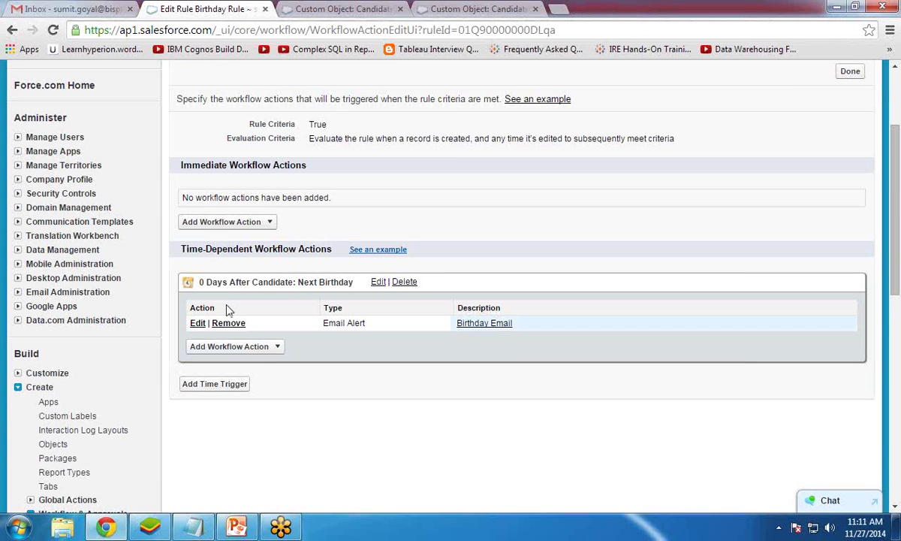
{"action": "left_click_drag", "start_coordinate": [179, 249], "coordinate": [331, 250]}
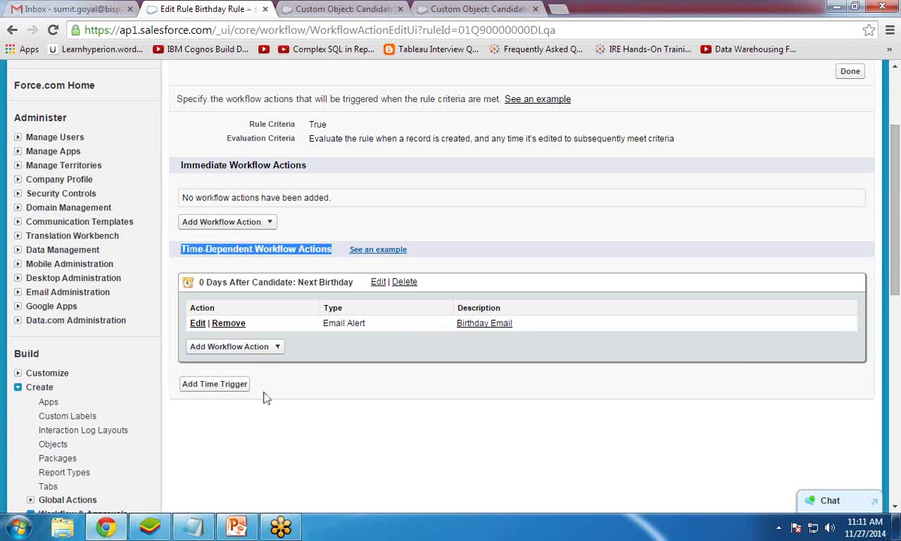
{"action": "scroll", "coordinate": [227, 331], "scroll_direction": "up", "scroll_amount": 3}
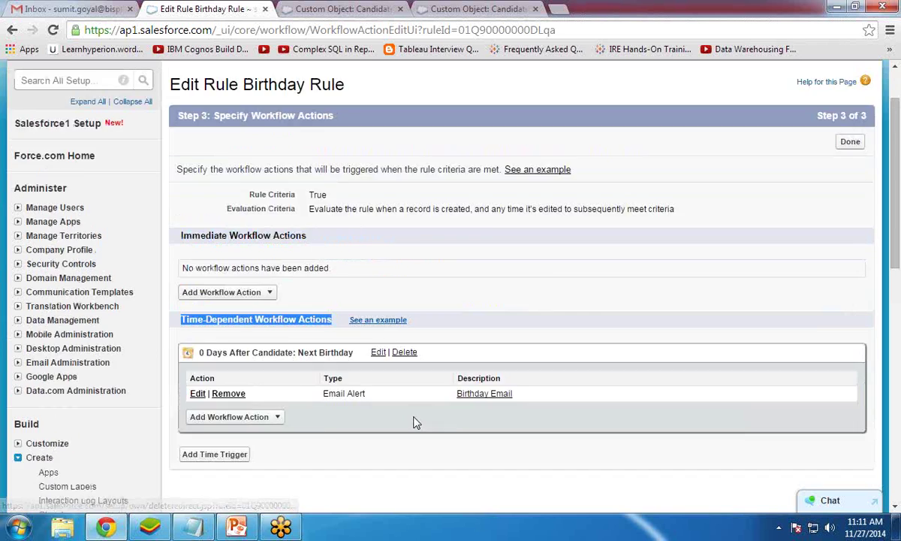
{"action": "left_click", "coordinate": [850, 213]}
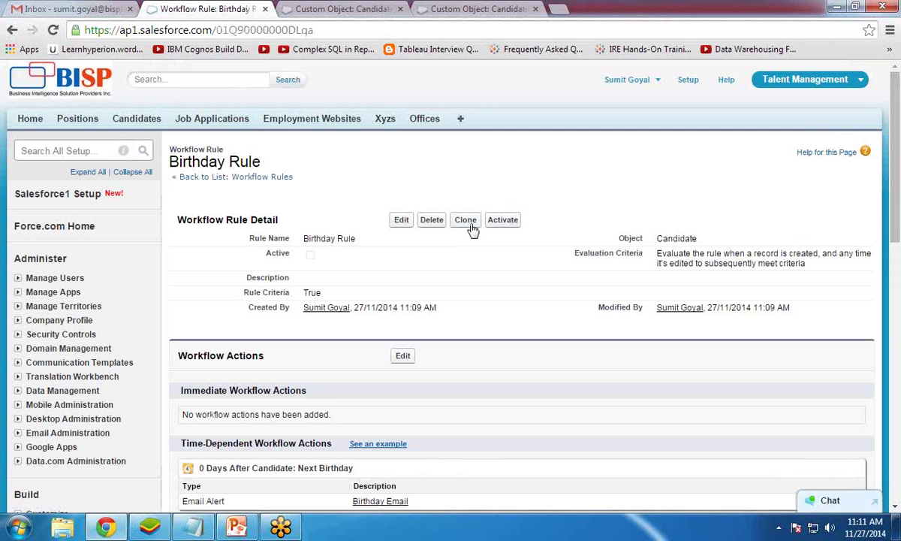
{"action": "left_click", "coordinate": [505, 225]}
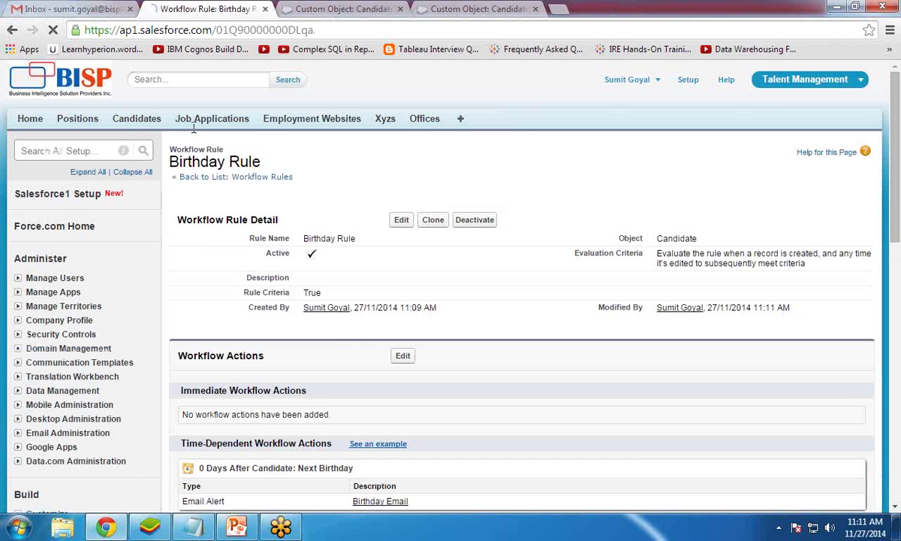
Start a new candidate record and enter the candidate's first name, last name and date of birth.
{"action": "left_click", "coordinate": [130, 120]}
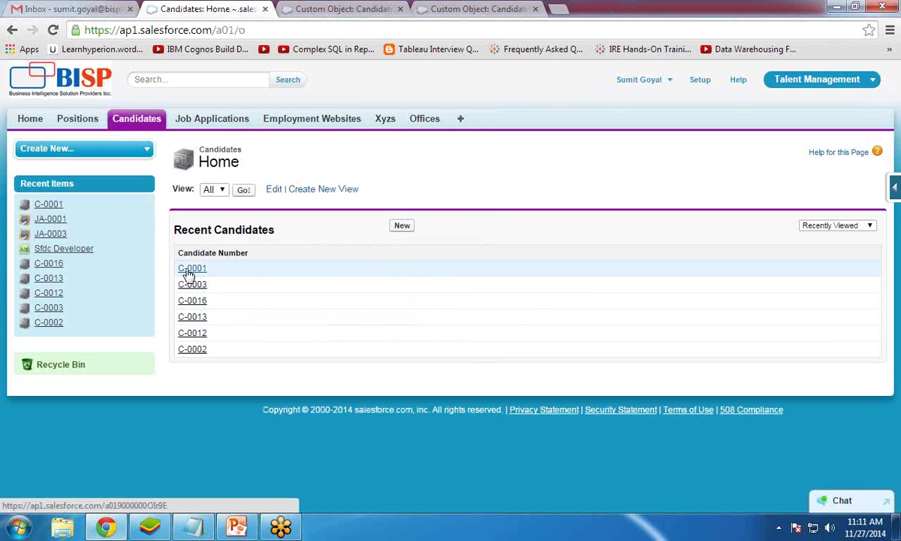
{"action": "left_click", "coordinate": [401, 229]}
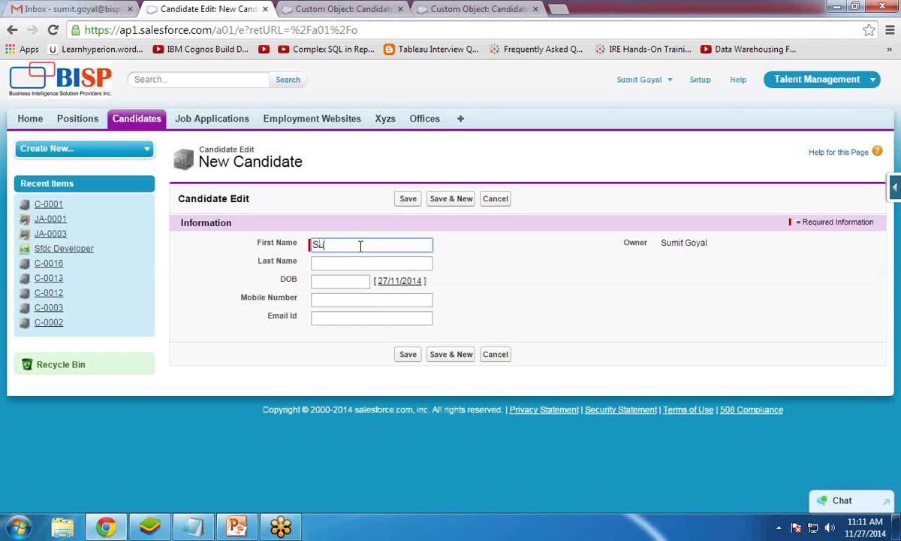
{"action": "key", "text": "Tab"}
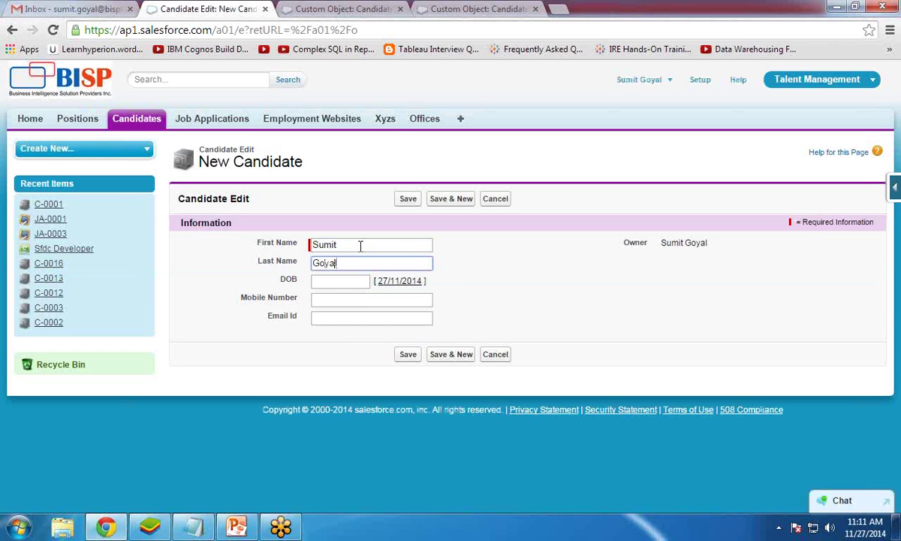
{"action": "key", "text": "Tab"}
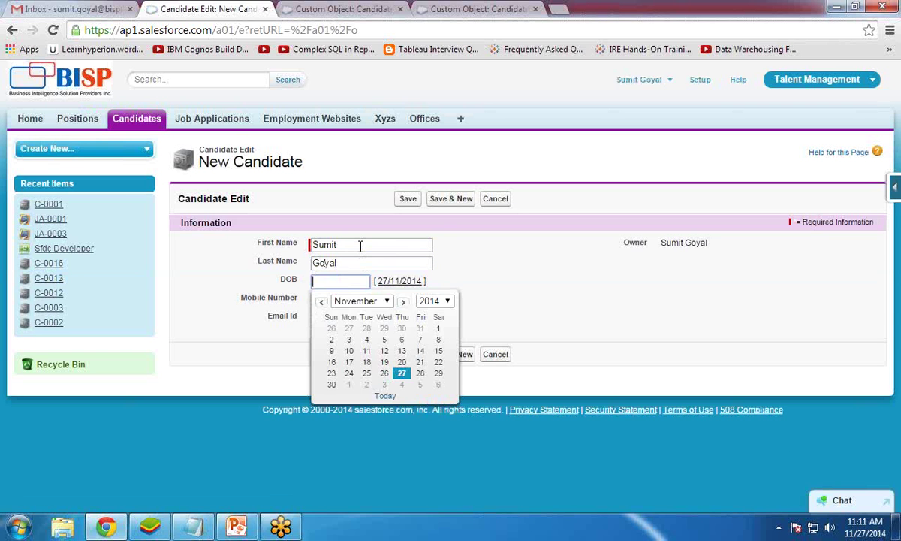
{"action": "left_click", "coordinate": [402, 375]}
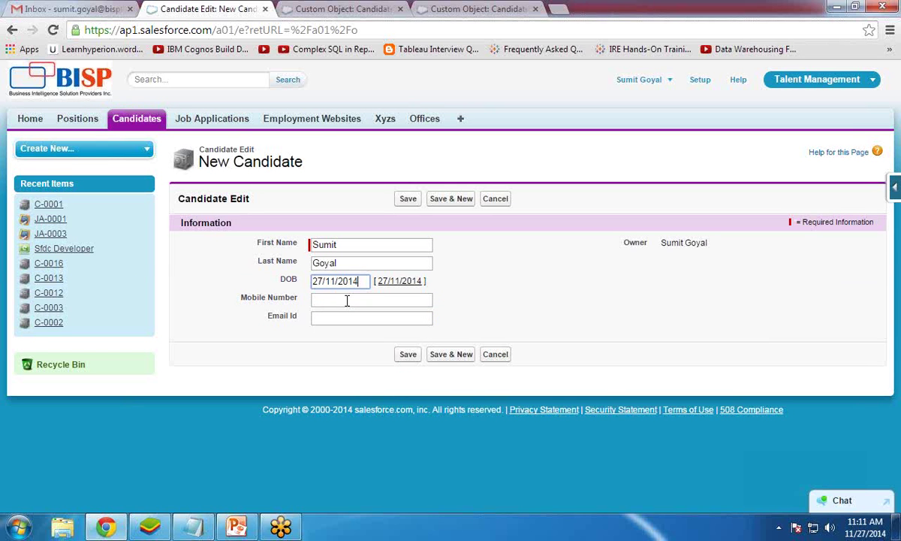
{"action": "key", "text": "BackSpace"}
{"action": "key", "text": "BackSpace"}
{"action": "key", "text": "BackSpace"}
{"action": "key", "text": "Tab"}
{"action": "key", "text": "Tab"}
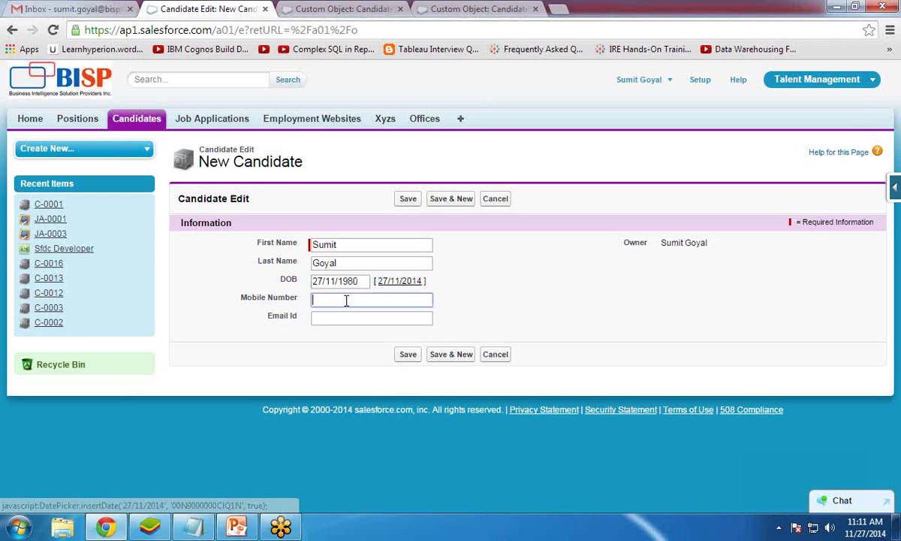
Fill in the candidate's mobile number and e-mail address, and save the new candidate record.
{"action": "type", "text": "45454545"}
{"action": "key", "text": "Tab"}
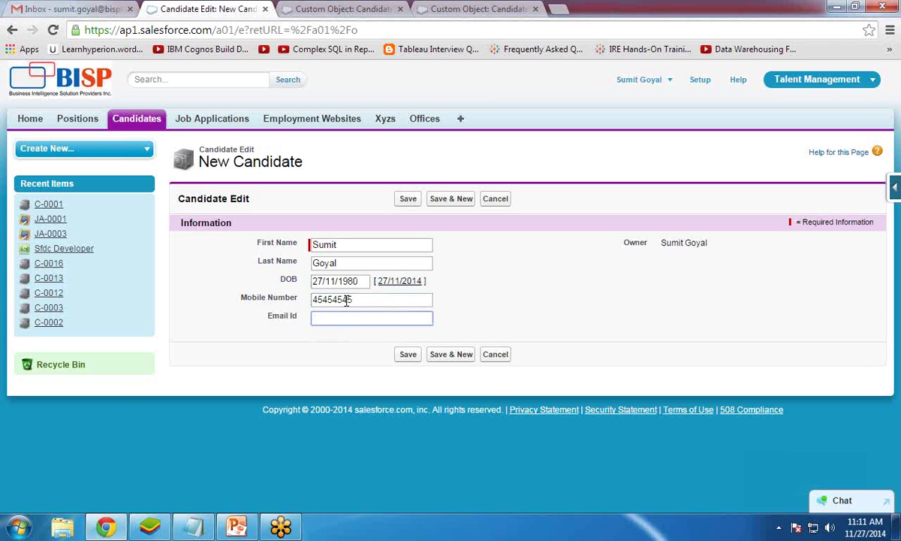
{"action": "type", "text": "sumit"}
{"action": "key", "text": "Down"}
{"action": "key", "text": "Return"}
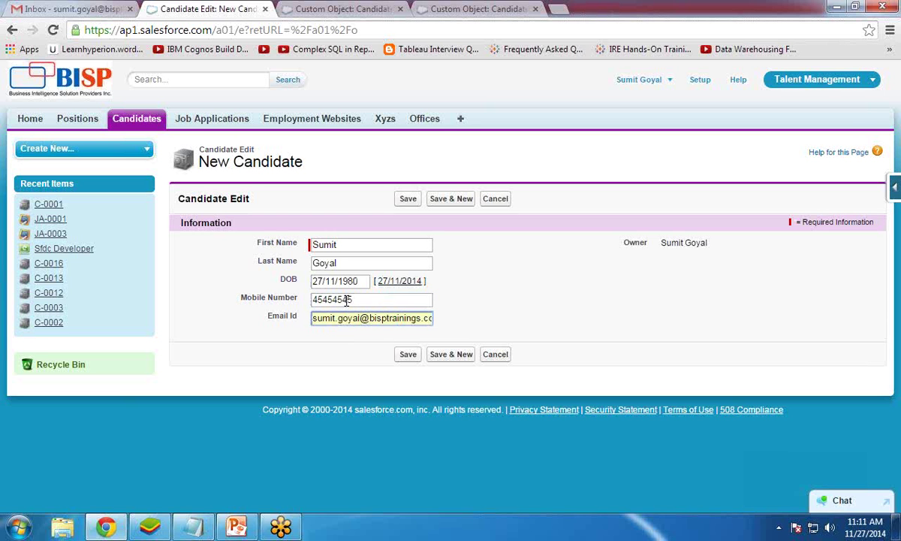
{"action": "left_click", "coordinate": [410, 355]}
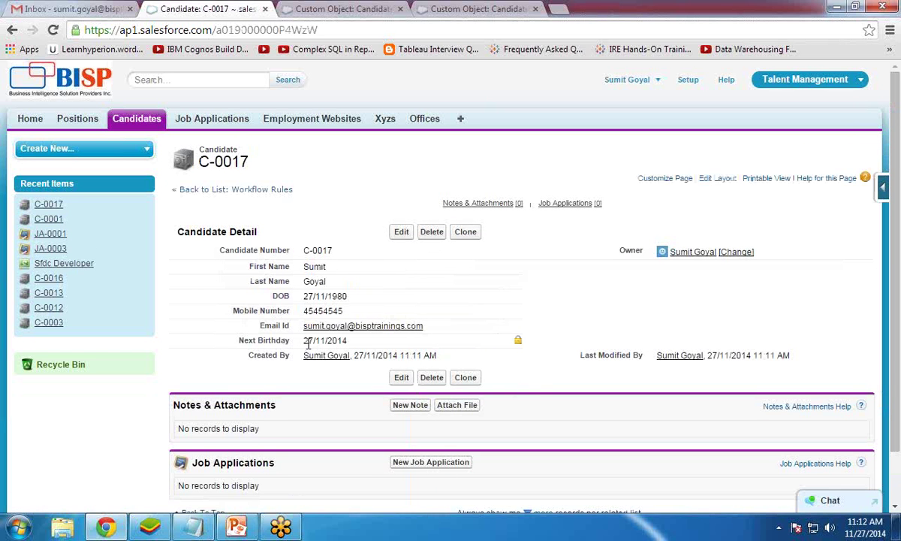
Examine the new candidate's Next Birthday date and check the Gmail inbox for the birthday email.
{"action": "left_click_drag", "start_coordinate": [308, 342], "coordinate": [356, 341]}
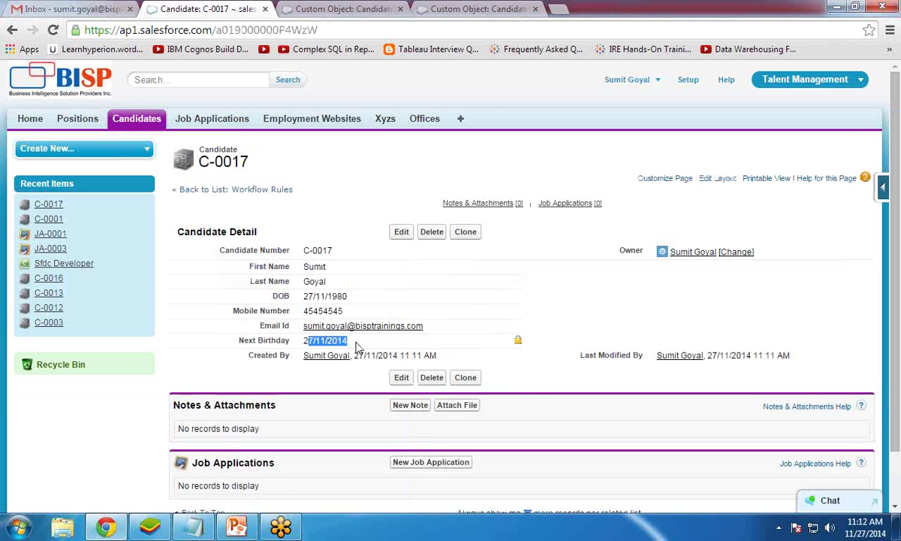
{"action": "left_click", "coordinate": [38, 6]}
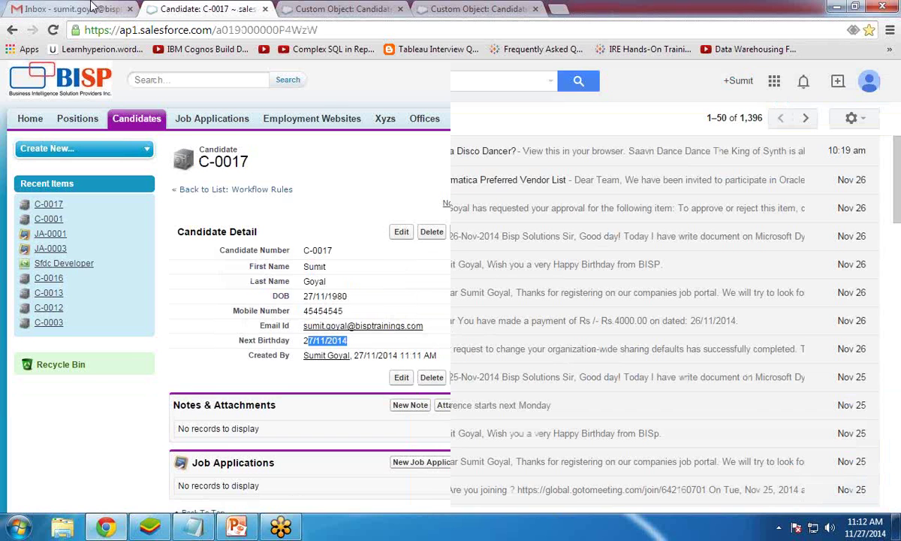
{"action": "left_click", "coordinate": [33, 180]}
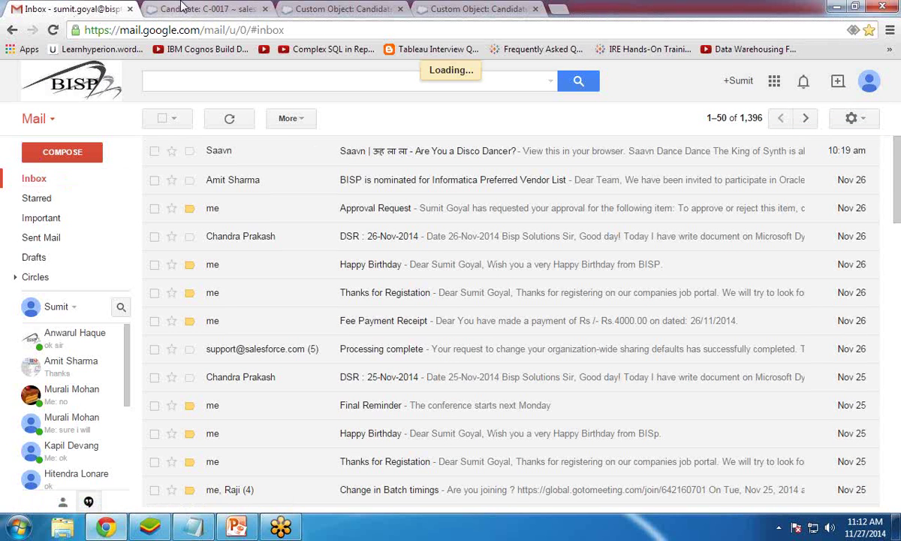
{"action": "left_click", "coordinate": [183, 6]}
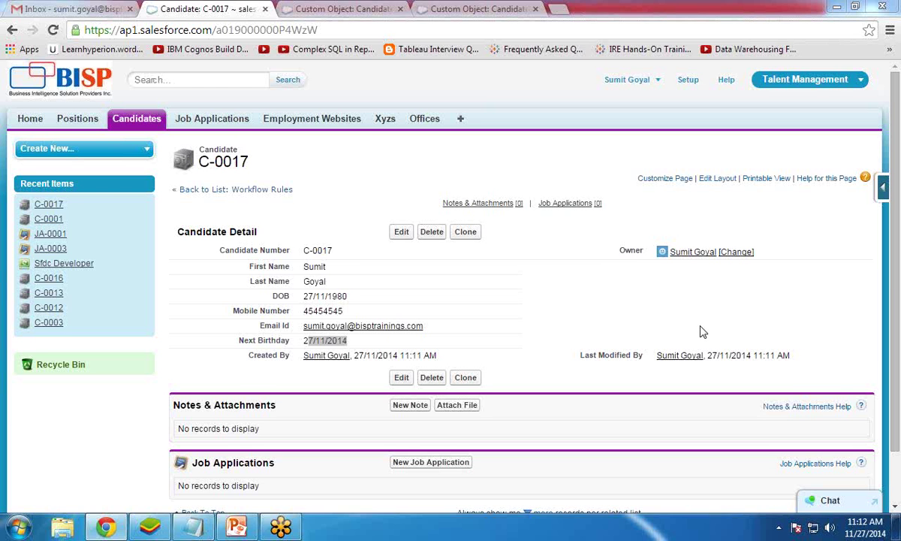
{"action": "left_click", "coordinate": [829, 290]}
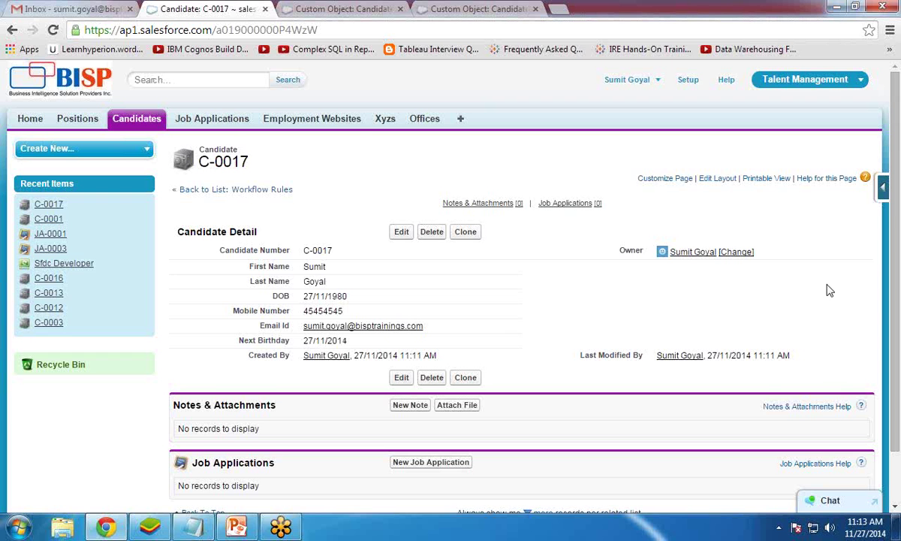
Switch back to Gmail and reload the inbox to look for the birthday email.
{"action": "left_click", "coordinate": [64, 7]}
{"action": "left_click", "coordinate": [223, 7]}
{"action": "left_click", "coordinate": [71, 8]}
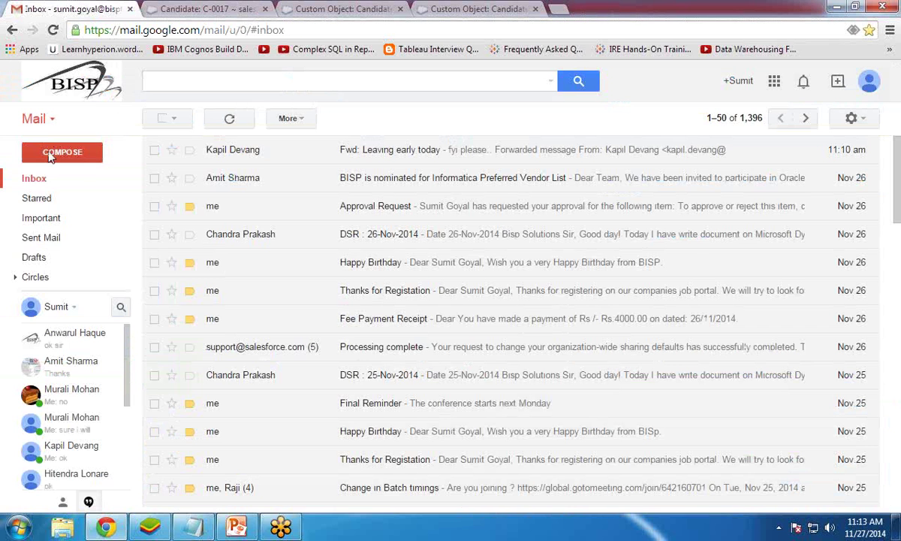
{"action": "left_click", "coordinate": [51, 30]}
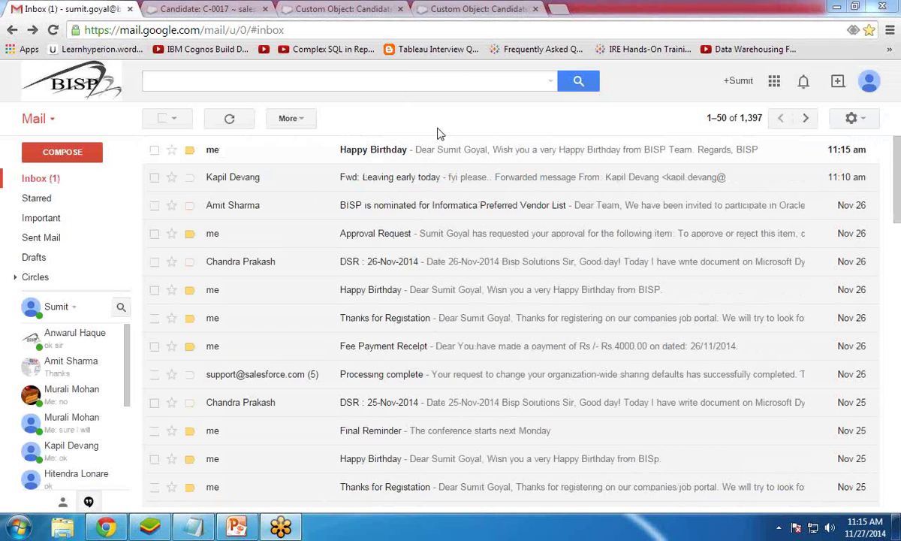
Open the newest Happy Birthday email and read its salutation and greeting text.
{"action": "left_click", "coordinate": [365, 154]}
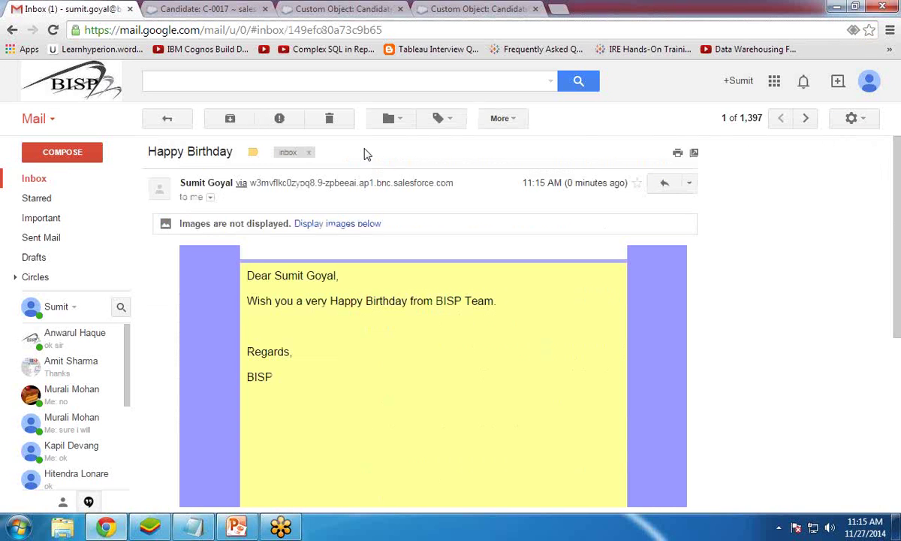
{"action": "left_click_drag", "start_coordinate": [254, 276], "coordinate": [368, 281]}
{"action": "left_click", "coordinate": [359, 302]}
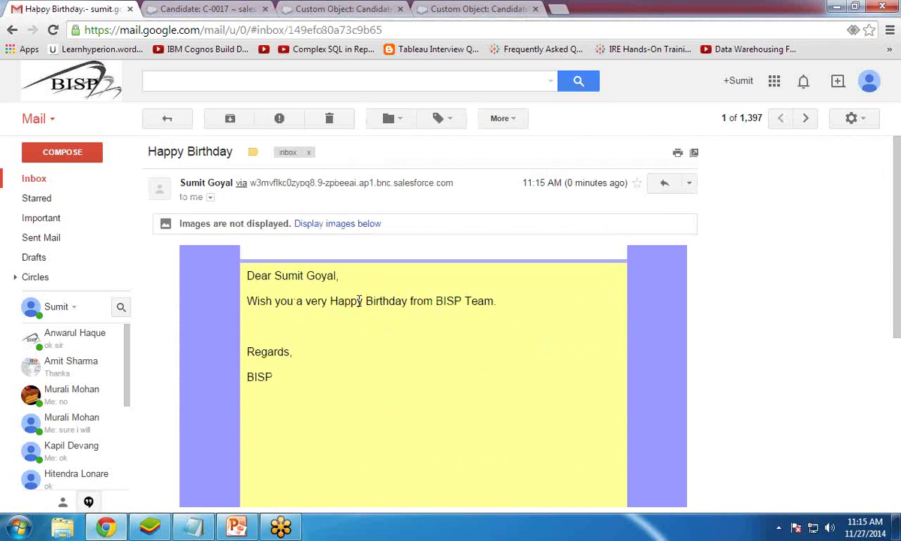
{"action": "left_click_drag", "start_coordinate": [272, 302], "coordinate": [499, 304]}
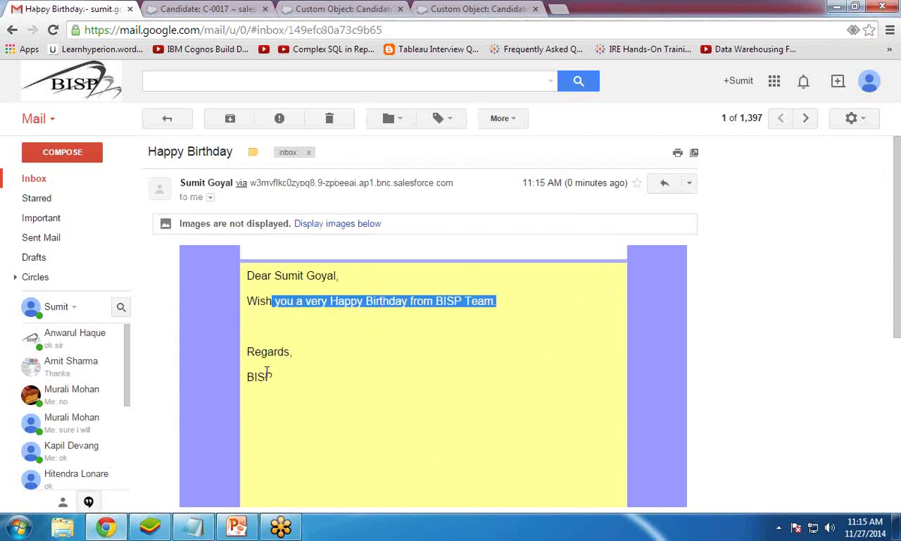
Return to the new candidate's Salesforce record and review its Email Id and Next Birthday fields.
{"action": "left_click", "coordinate": [188, 7]}
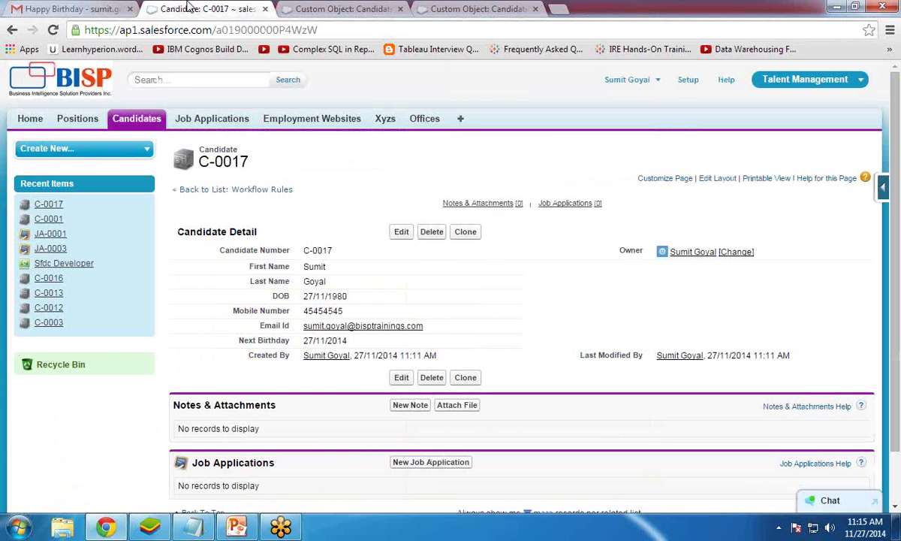
{"action": "double_click", "coordinate": [304, 325]}
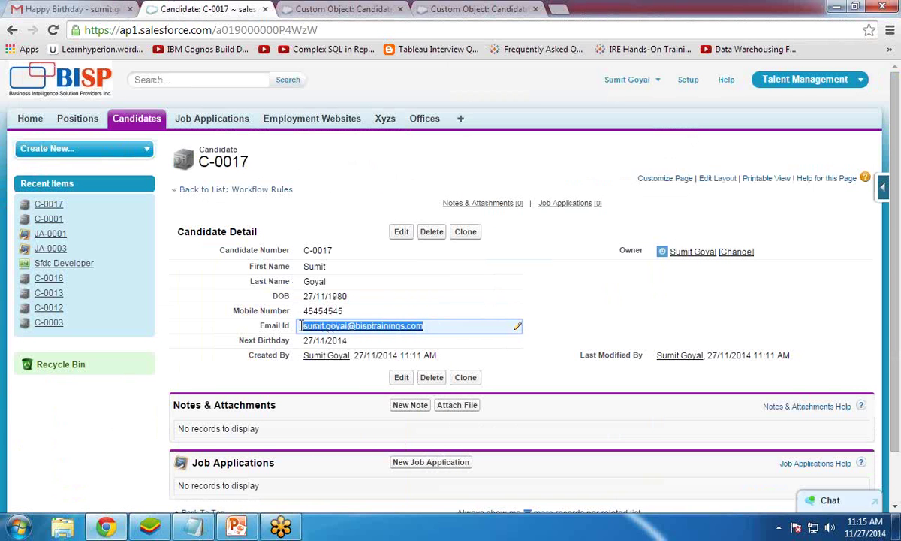
{"action": "left_click_drag", "start_coordinate": [350, 341], "coordinate": [301, 340]}
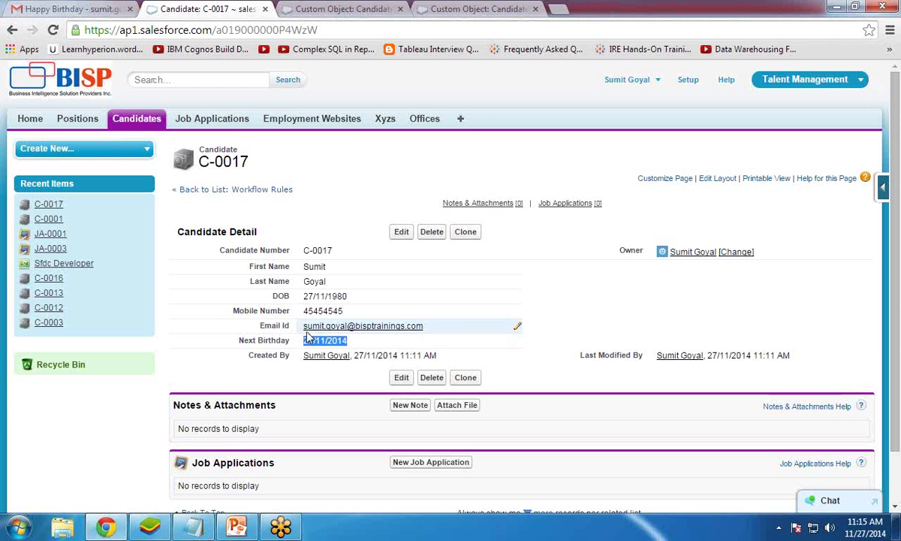
Switch to the SalesForce presentation in PowerPoint and show the closing Q&A slide.
{"action": "left_click", "coordinate": [236, 528]}
{"action": "key", "text": "Down"}
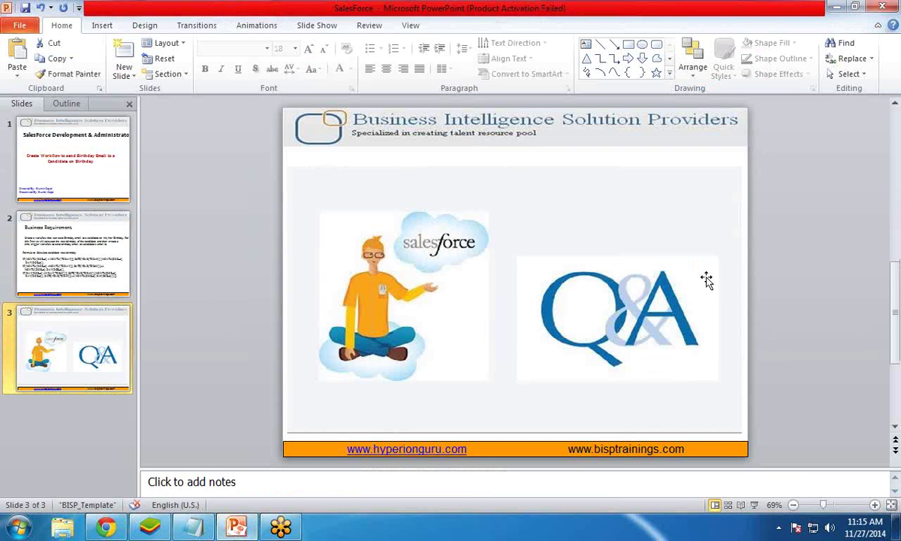